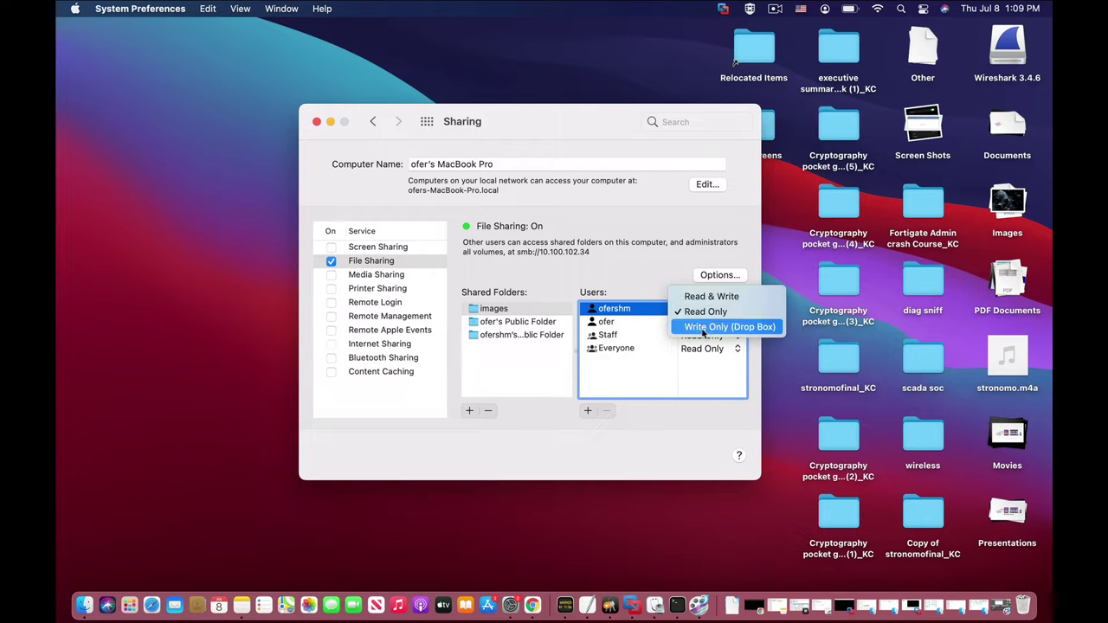
Review the users' access permissions for the shared images folder.
{"action": "left_click", "coordinate": [661, 425]}
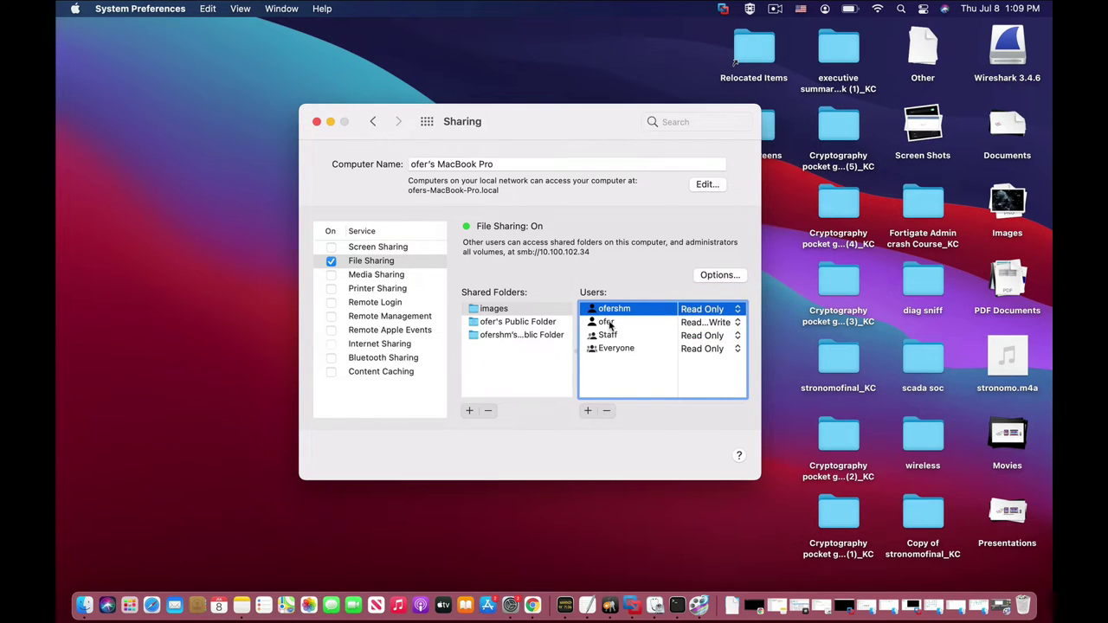
{"action": "left_click", "coordinate": [608, 323]}
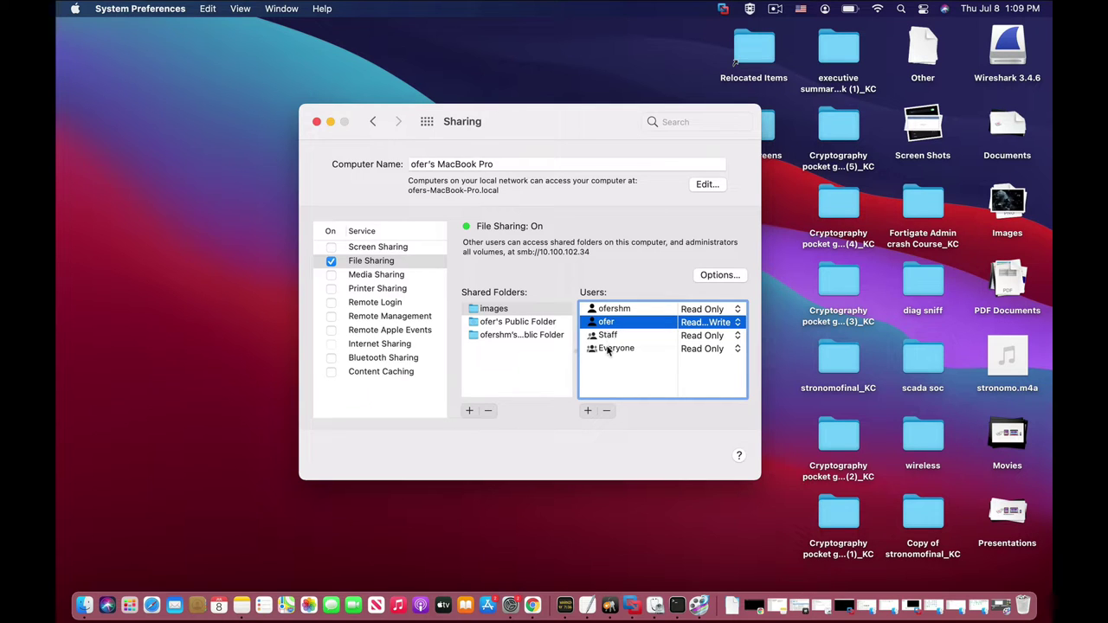
{"action": "left_click", "coordinate": [611, 310]}
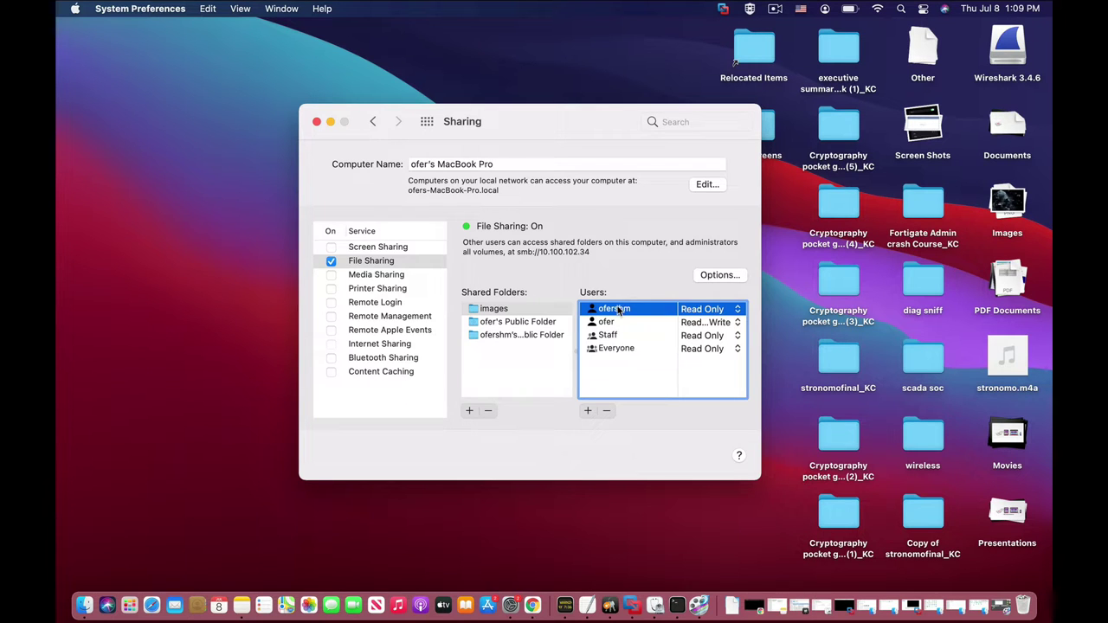
Switch to the FortiGate web console and select the ssl_users group in the user groups list.
{"action": "key", "text": "super+Tab"}
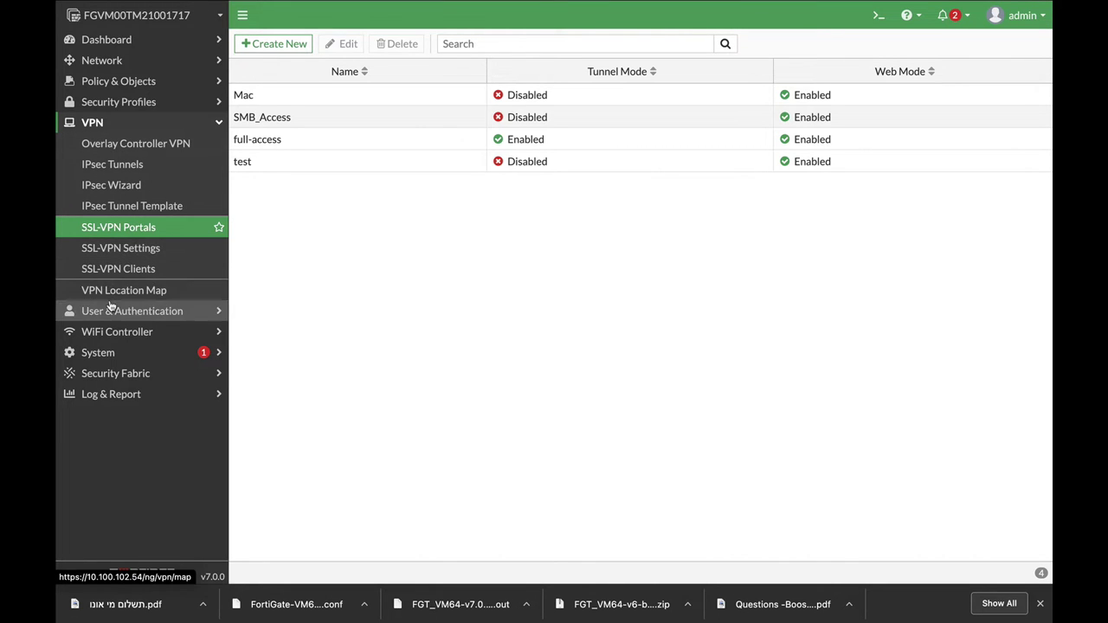
{"action": "left_click", "coordinate": [78, 311]}
{"action": "left_click", "coordinate": [134, 166]}
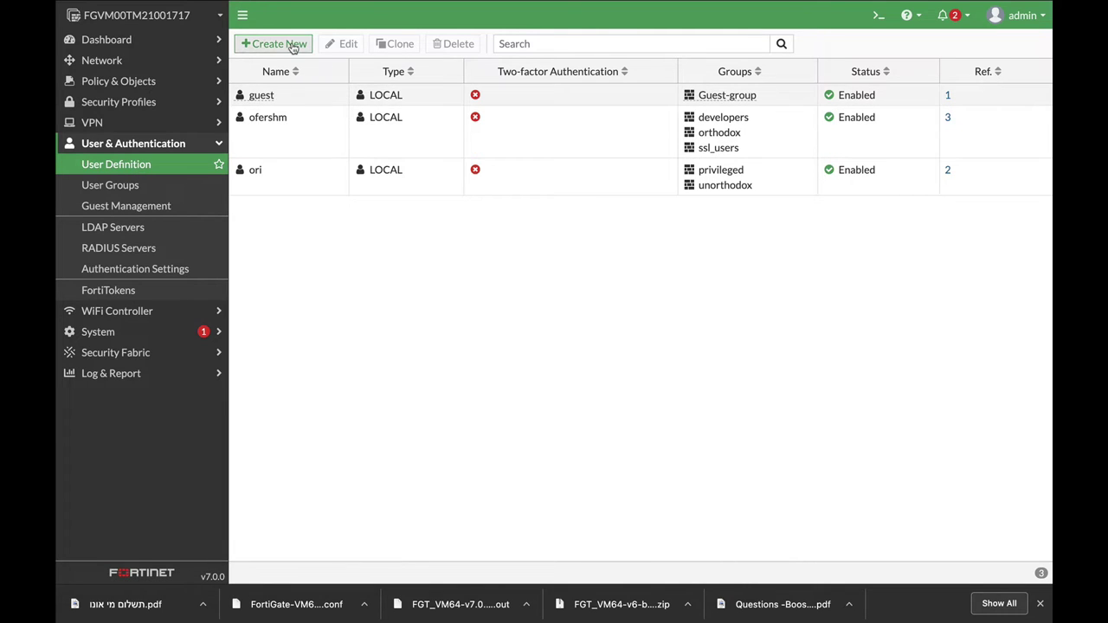
{"action": "left_click", "coordinate": [151, 191]}
{"action": "left_click", "coordinate": [262, 208]}
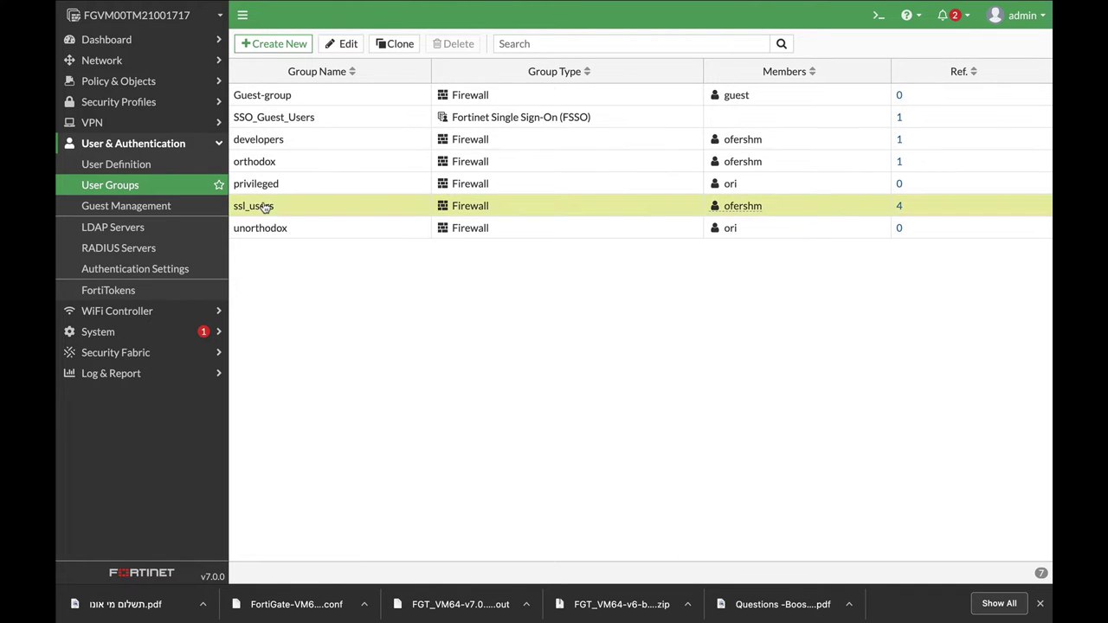
Edit the member user of ssl_users, removing the developers and orthodox groups, and save the user.
{"action": "mouse_move", "coordinate": [738, 207]}
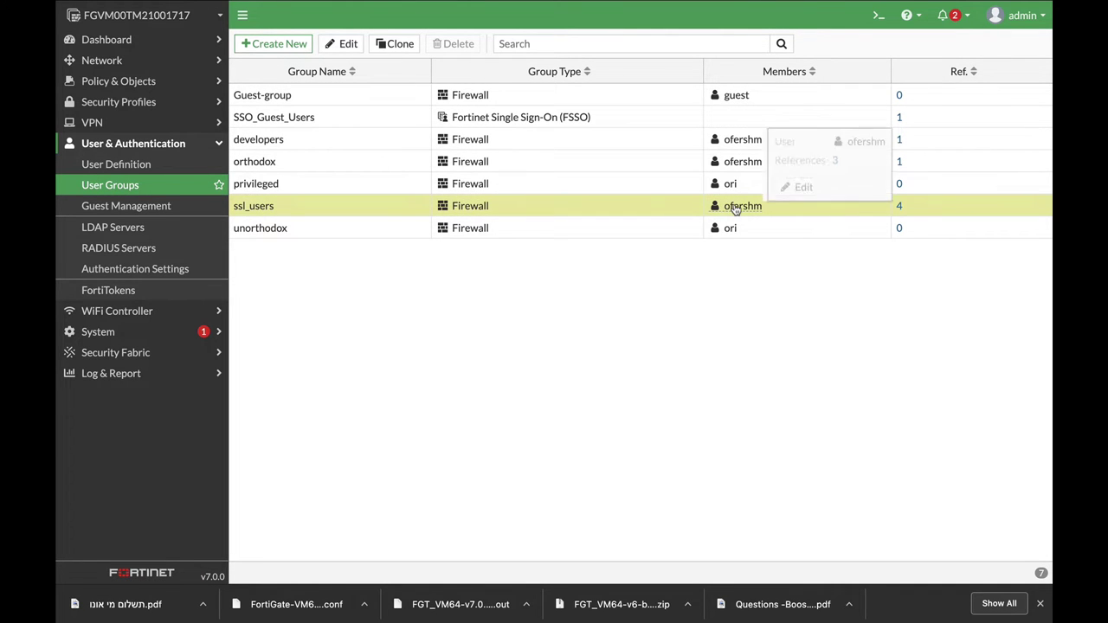
{"action": "left_click", "coordinate": [789, 187]}
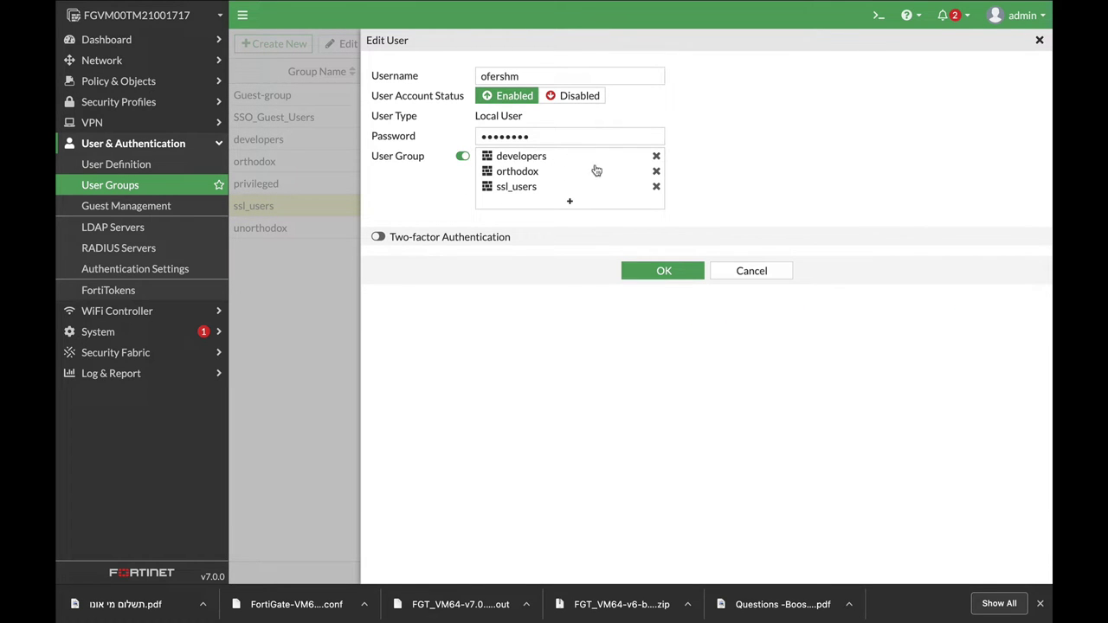
{"action": "left_click", "coordinate": [656, 156]}
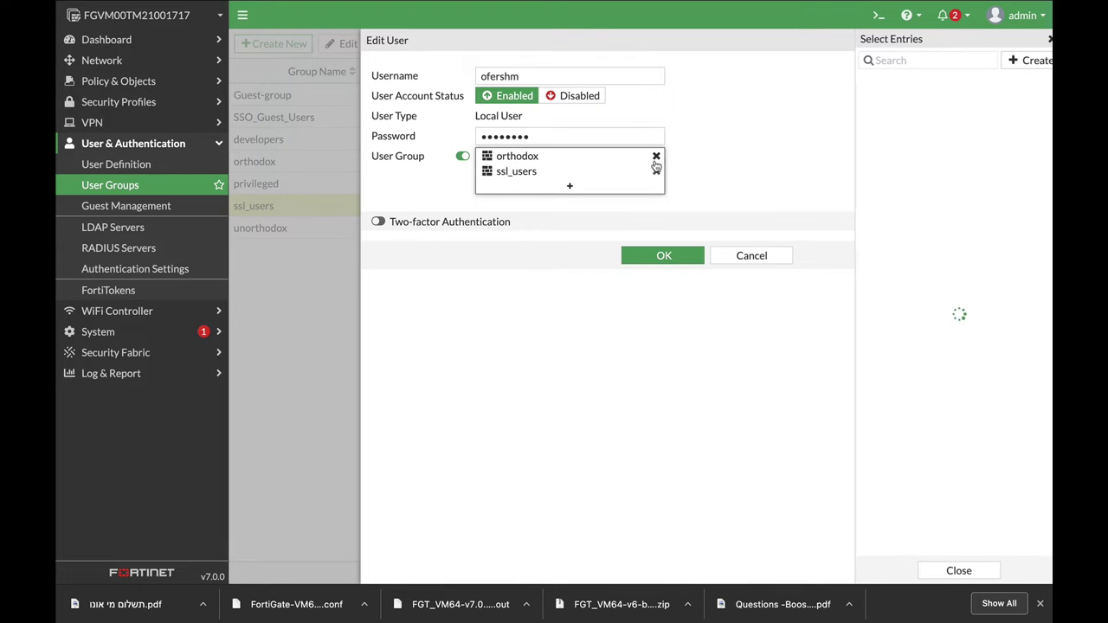
{"action": "left_click", "coordinate": [656, 155]}
{"action": "left_click", "coordinate": [660, 241]}
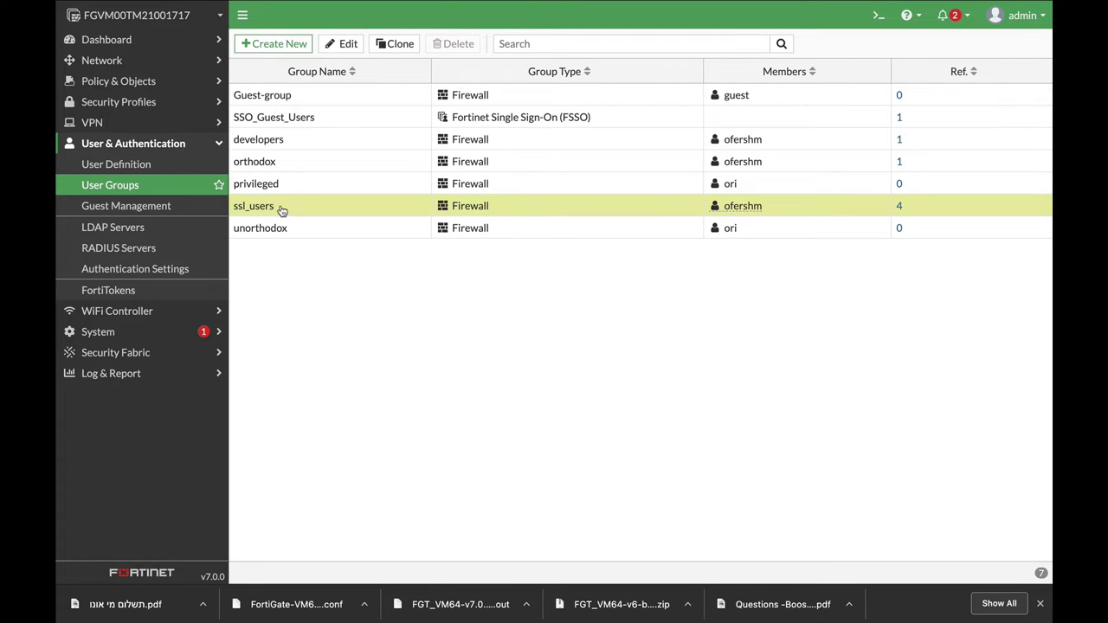
Open the Mac SSL-VPN portal for editing.
{"action": "left_click", "coordinate": [106, 130]}
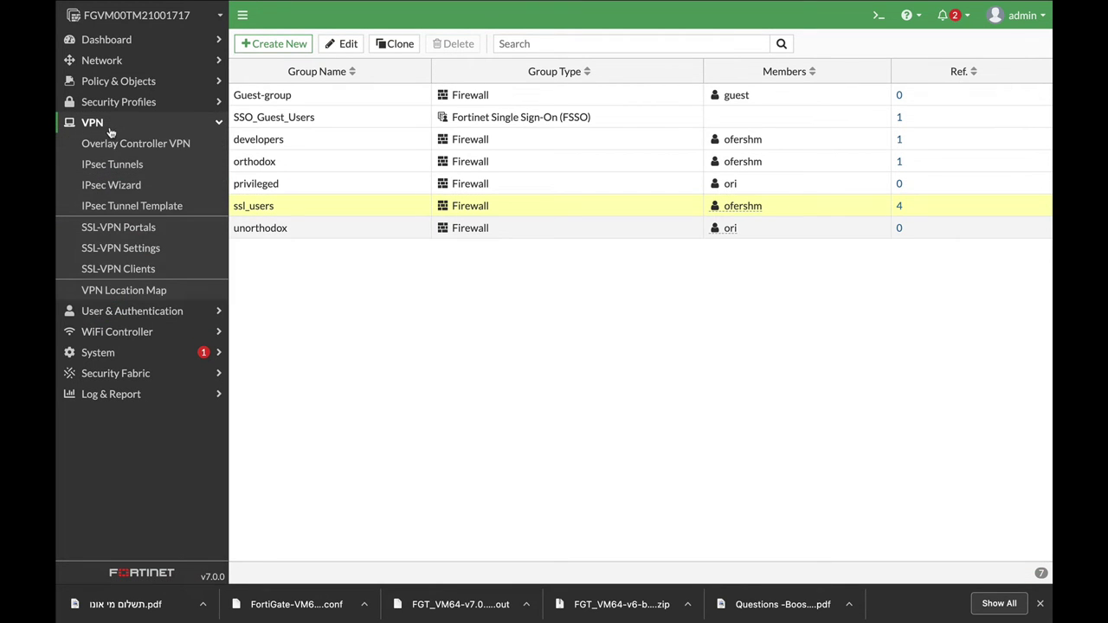
{"action": "left_click", "coordinate": [121, 229]}
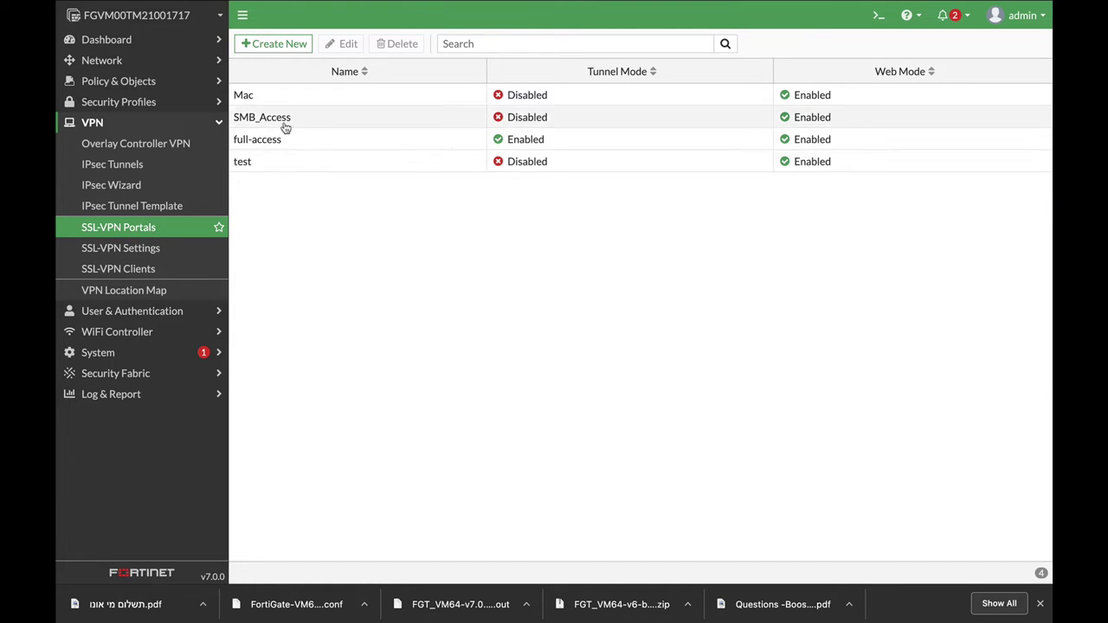
{"action": "left_click", "coordinate": [250, 97]}
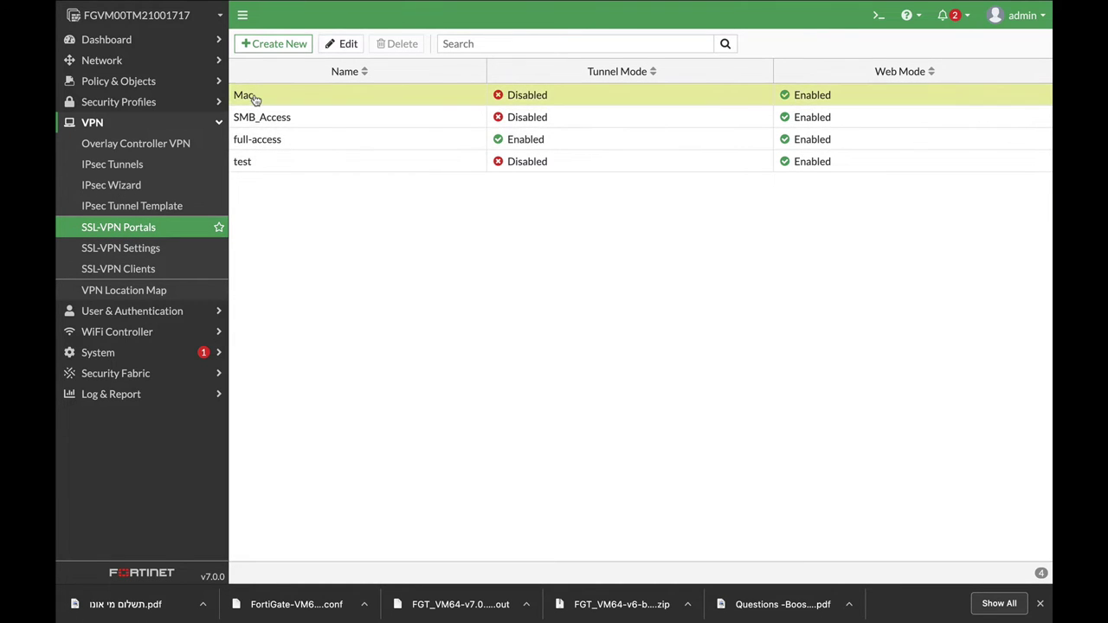
{"action": "left_click", "coordinate": [344, 44]}
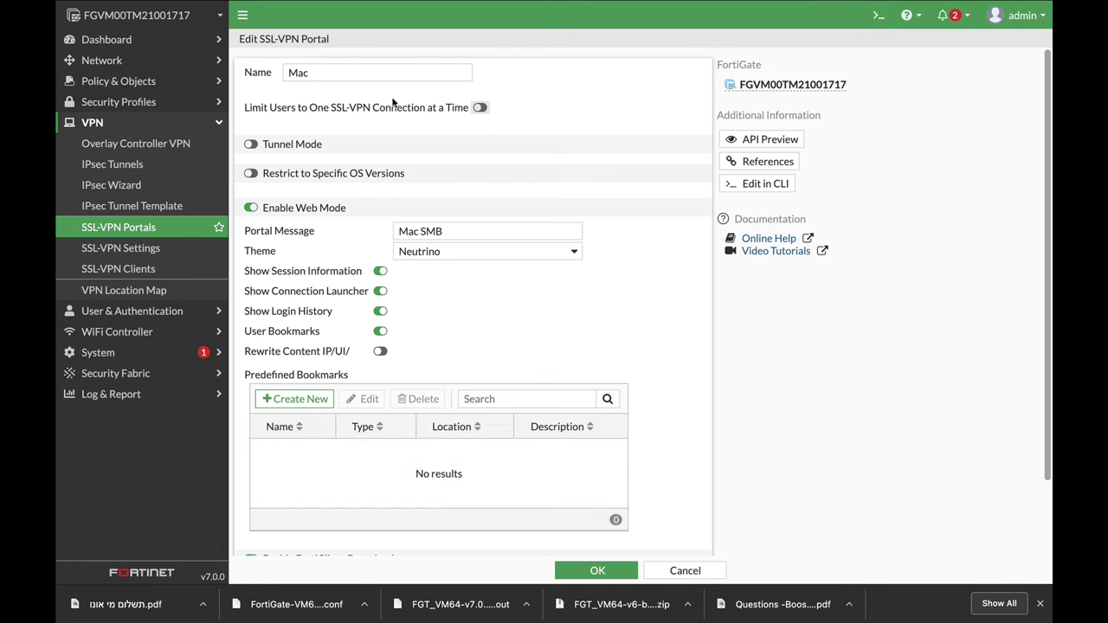
Examine the Mac portal's name, portal message and available themes without changing them.
{"action": "left_click", "coordinate": [322, 74]}
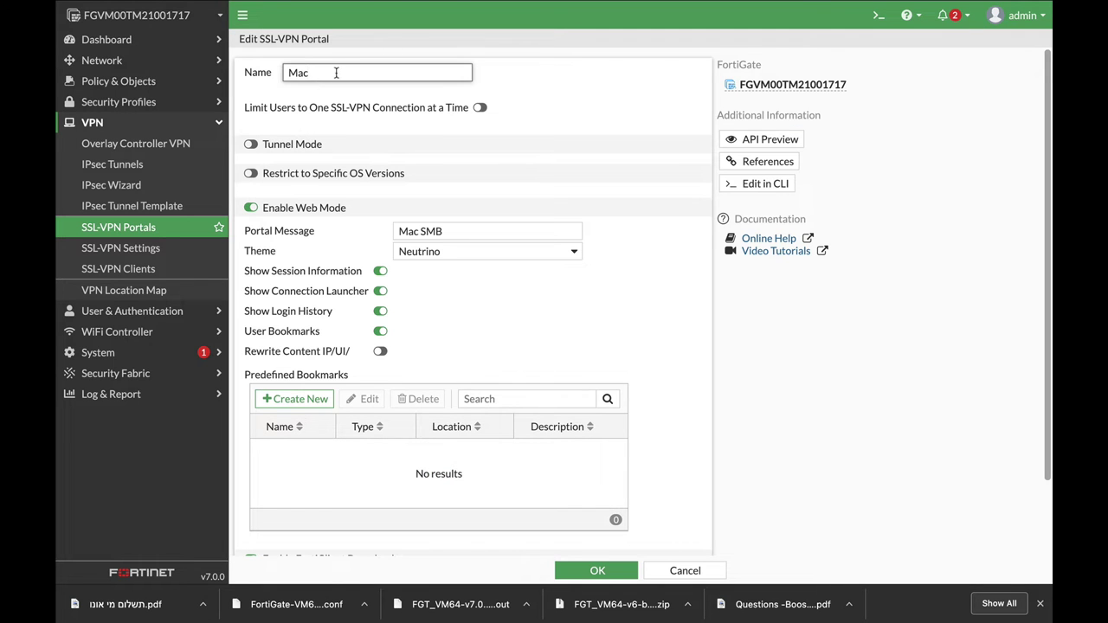
{"action": "left_click_drag", "start_coordinate": [336, 73], "coordinate": [270, 75]}
{"action": "left_click_drag", "start_coordinate": [451, 231], "coordinate": [391, 231]}
{"action": "left_click", "coordinate": [446, 253]}
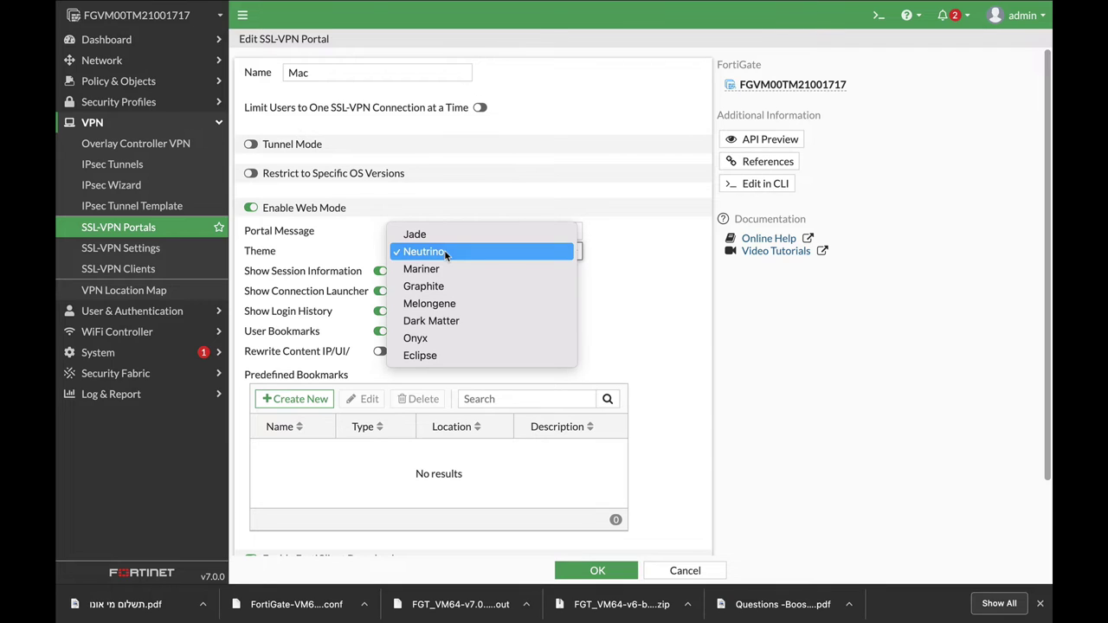
{"action": "left_click", "coordinate": [385, 322]}
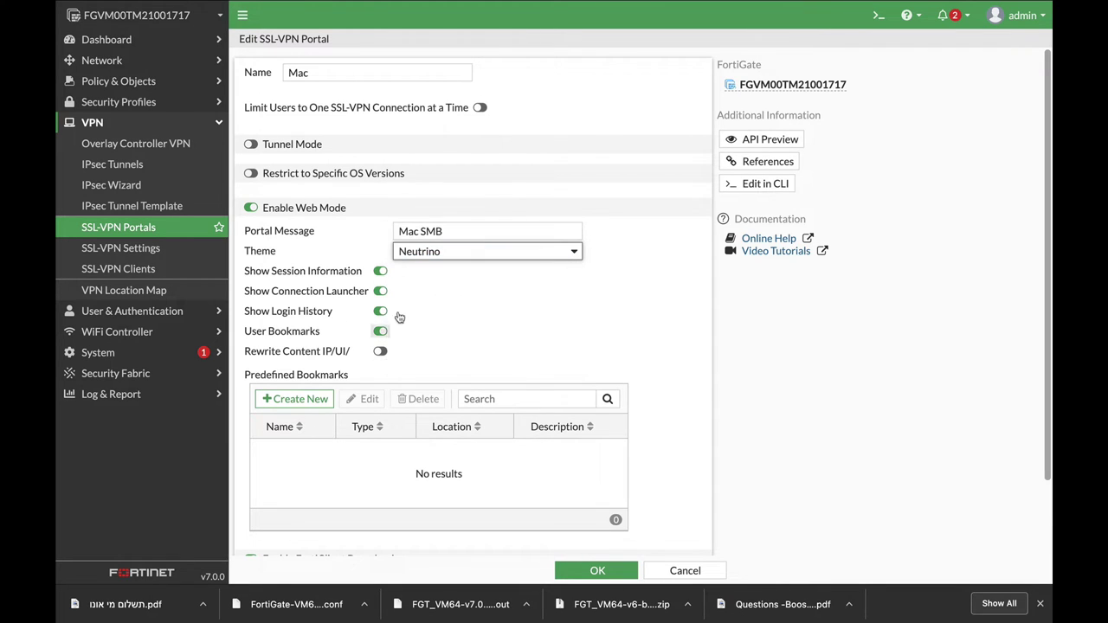
Start a new predefined bookmark of type SMB/CIFS with the description "folder".
{"action": "left_click", "coordinate": [303, 400]}
{"action": "left_click", "coordinate": [547, 101]}
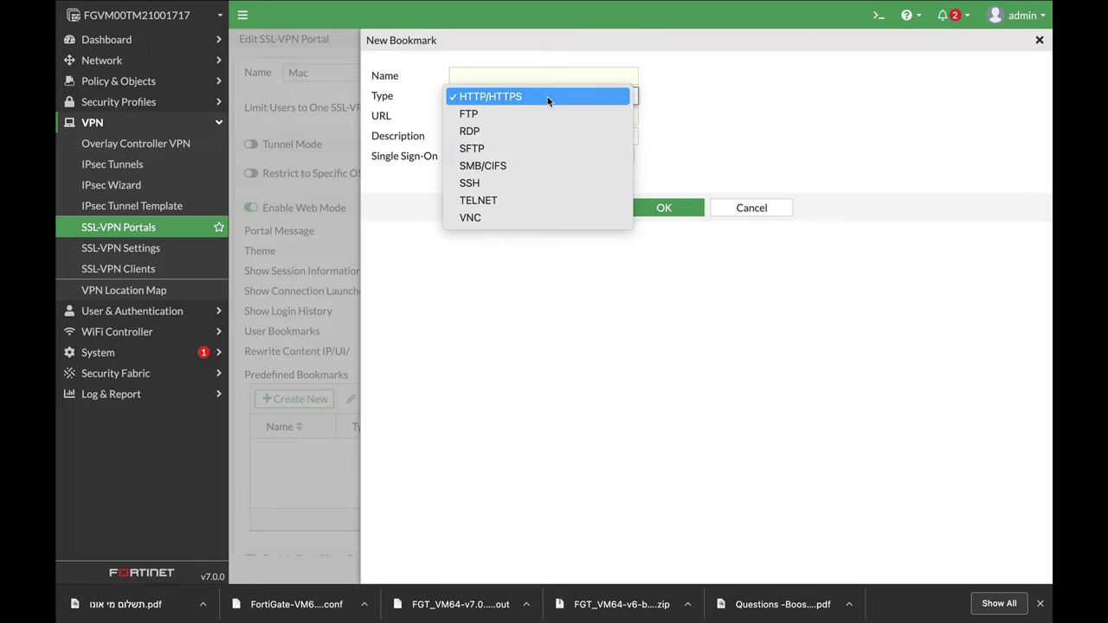
{"action": "left_click", "coordinate": [469, 165]}
{"action": "left_click", "coordinate": [502, 130]}
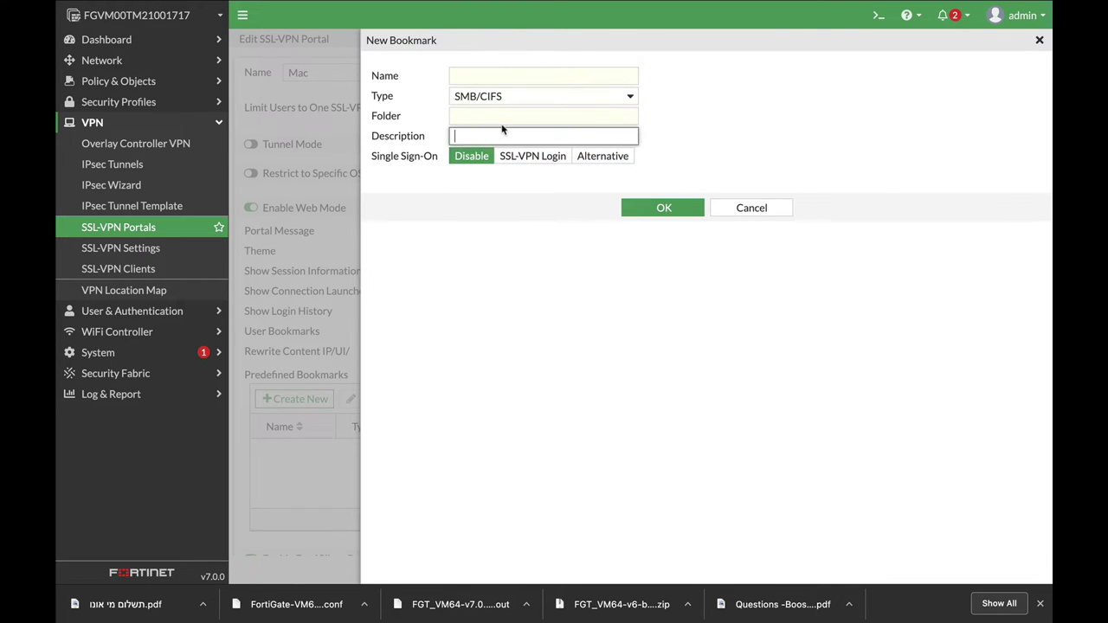
{"action": "left_click", "coordinate": [502, 118]}
{"action": "left_click", "coordinate": [475, 138]}
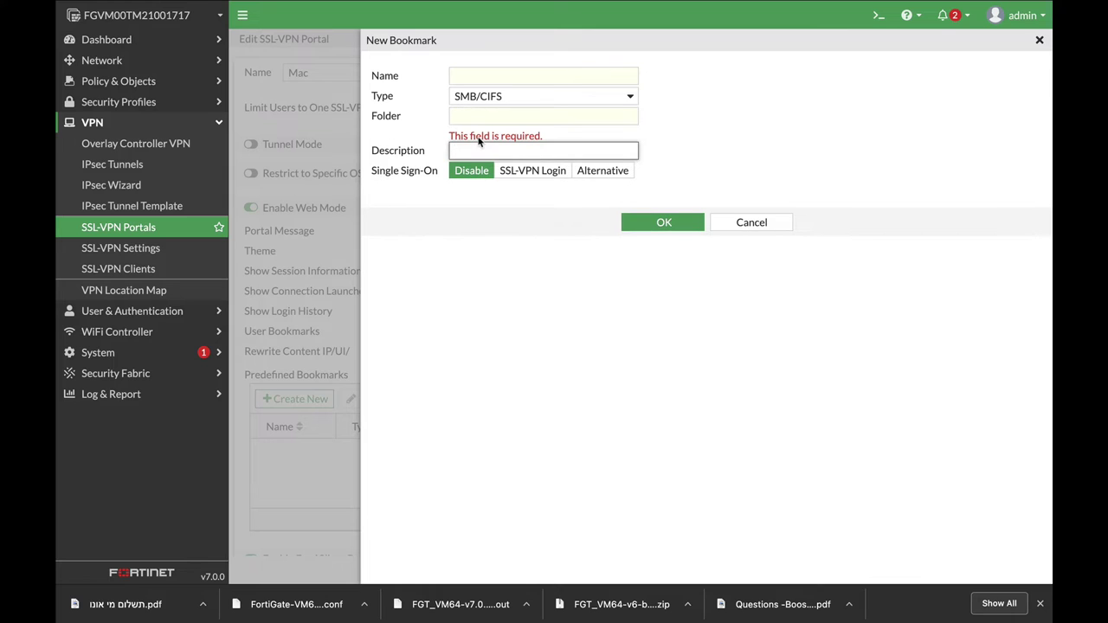
{"action": "type", "text": "folder"}
Copy the share address smb://10.100.102.34 from the Mac's File Sharing settings into the new bookmark's folder field.
{"action": "left_click", "coordinate": [473, 114]}
{"action": "key", "text": "super+Tab"}
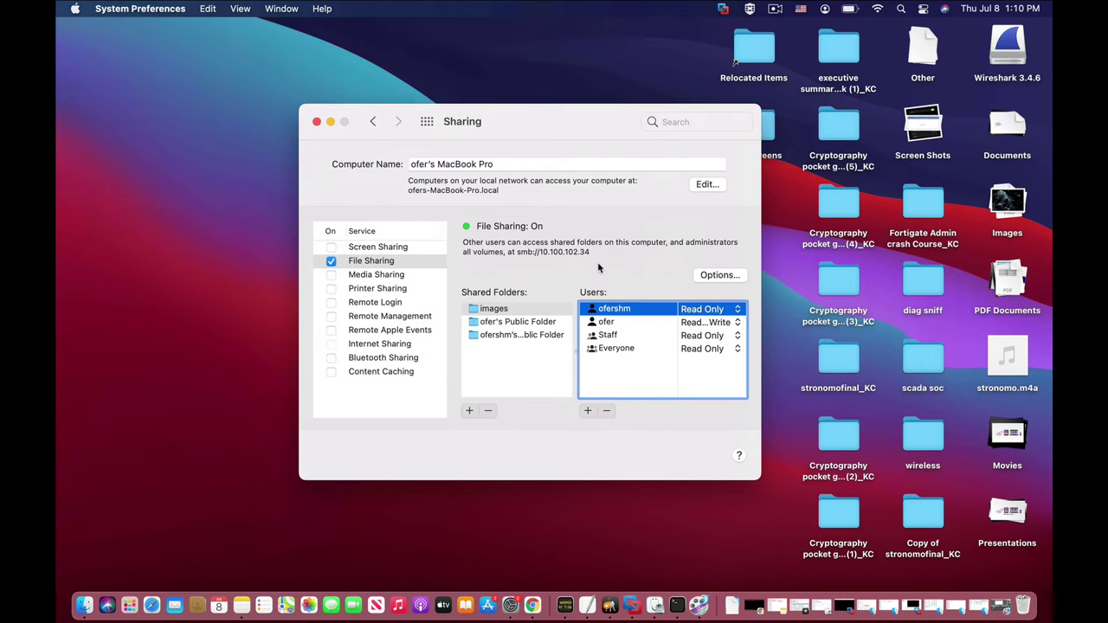
{"action": "left_click_drag", "start_coordinate": [592, 252], "coordinate": [524, 249]}
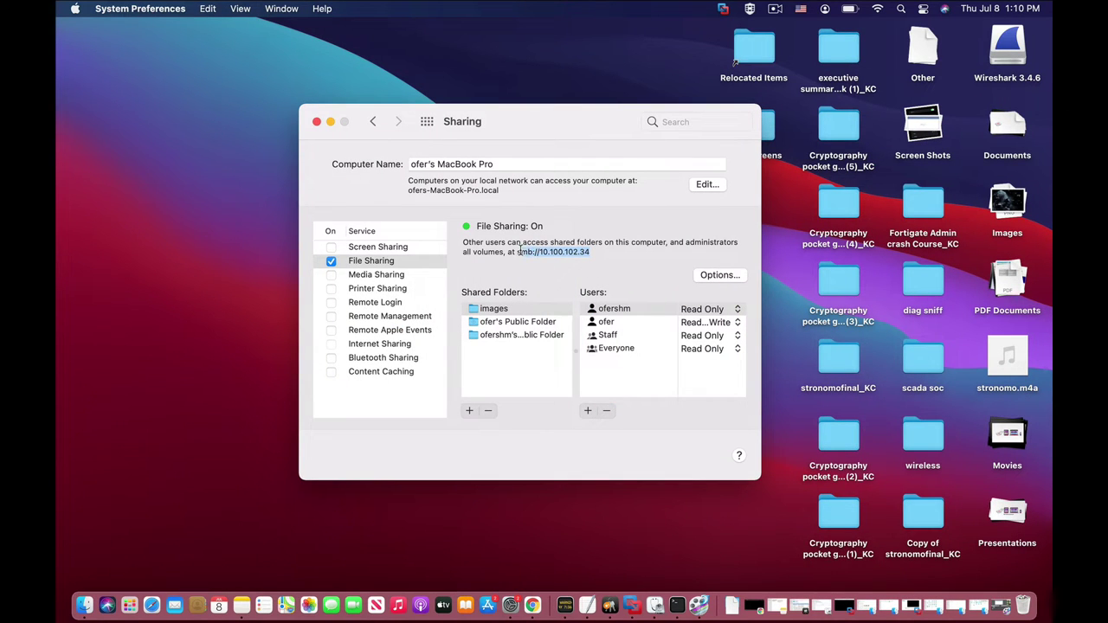
{"action": "key", "text": "super+Tab"}
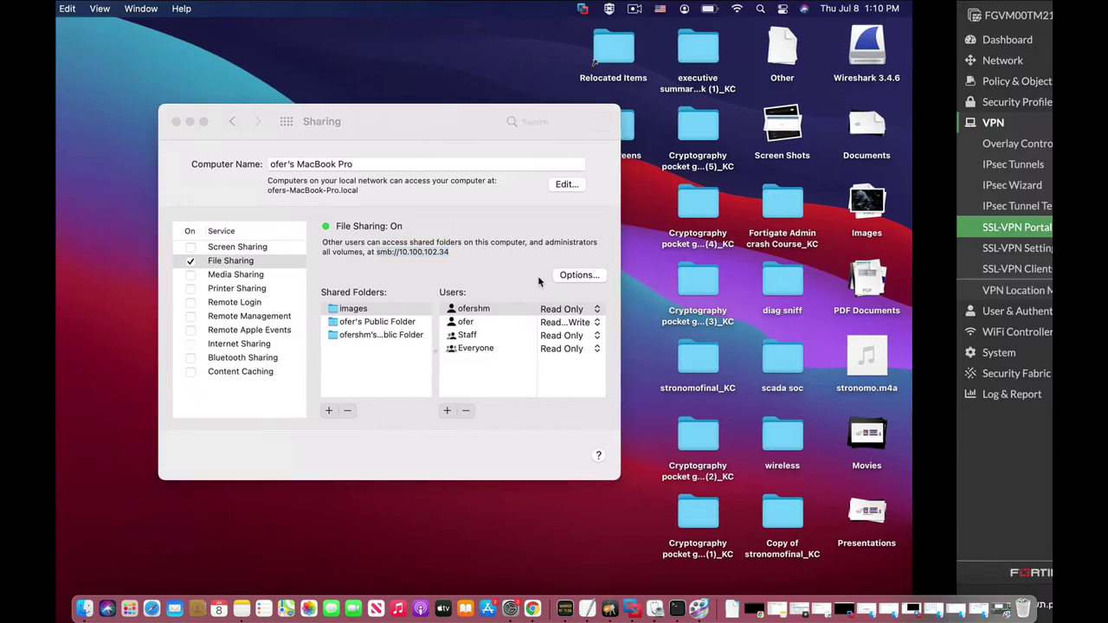
{"action": "type", "text": "smb://10.100.102.34"}
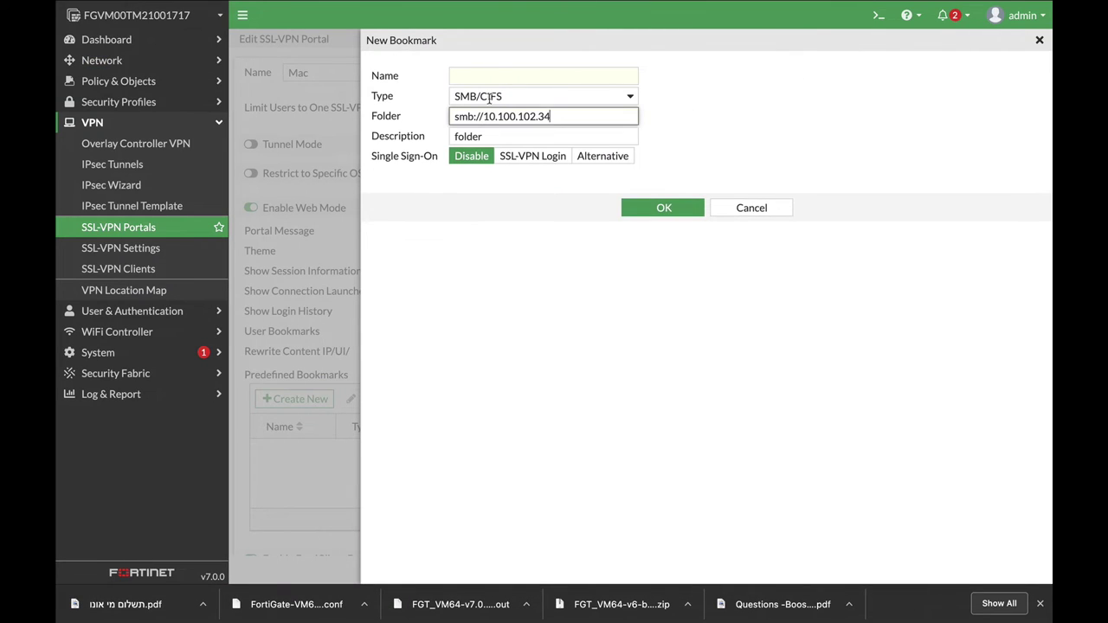
Name the bookmark MAC_SMB, then save the bookmark and the Mac portal.
{"action": "left_click", "coordinate": [493, 75]}
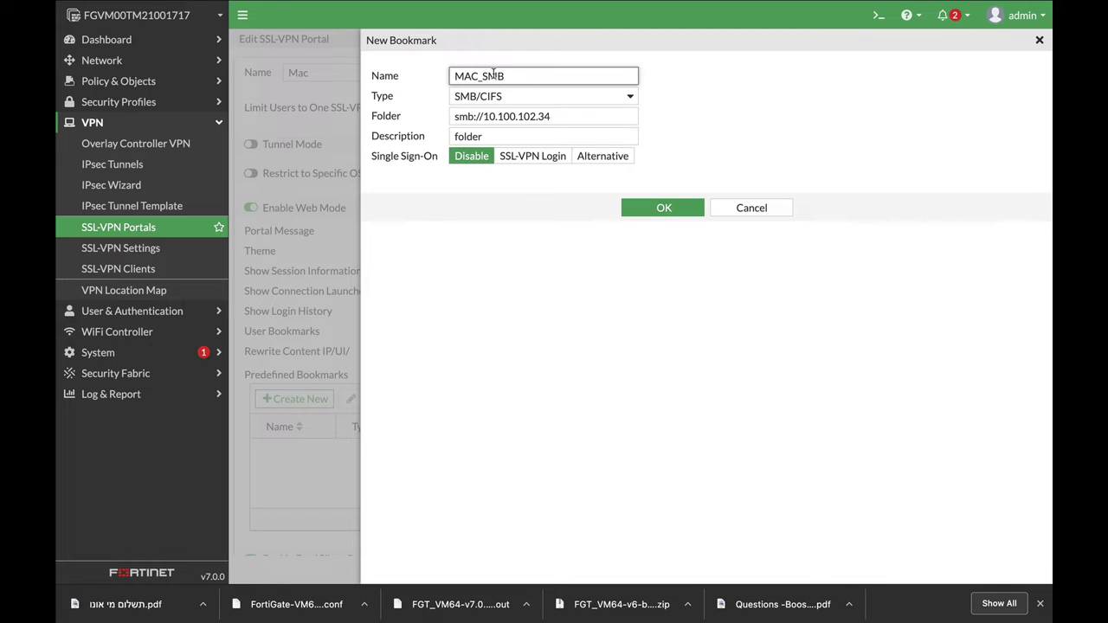
{"action": "left_click", "coordinate": [642, 209]}
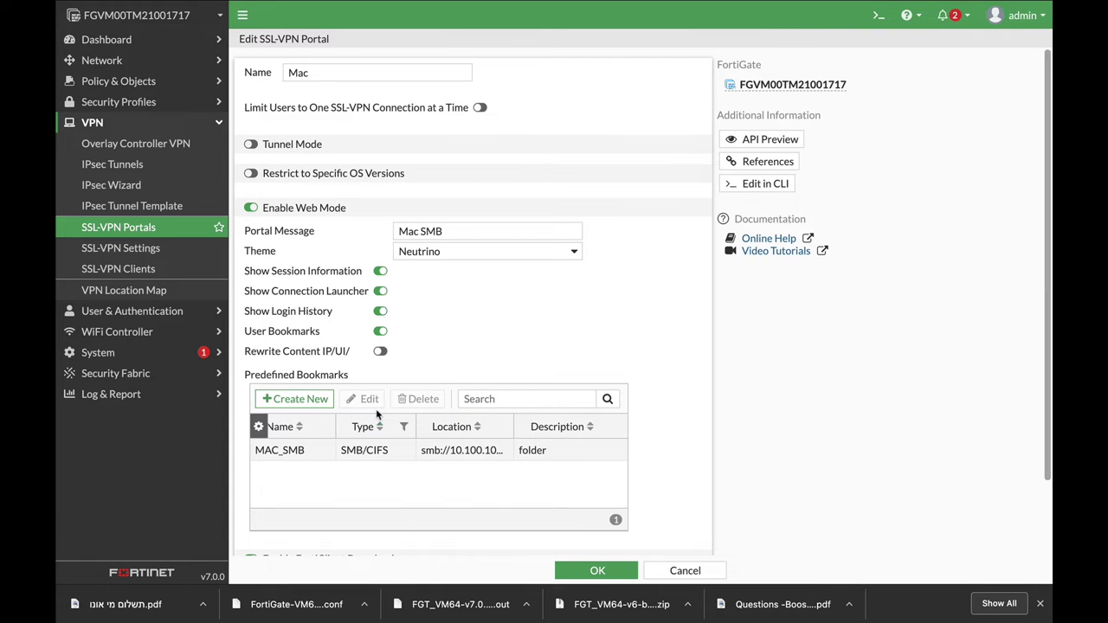
{"action": "left_click", "coordinate": [596, 572]}
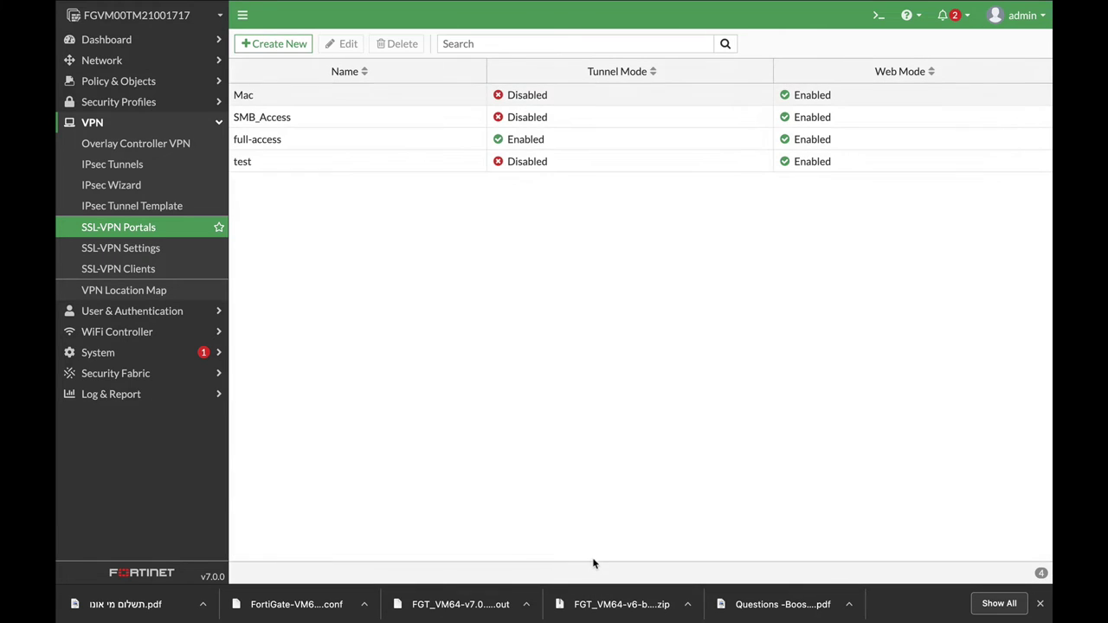
Open the SSL-VPN settings and examine the listening interface, port, web access address, certificate, tunnel mode and authentication/portal mapping sections.
{"action": "left_click", "coordinate": [293, 97]}
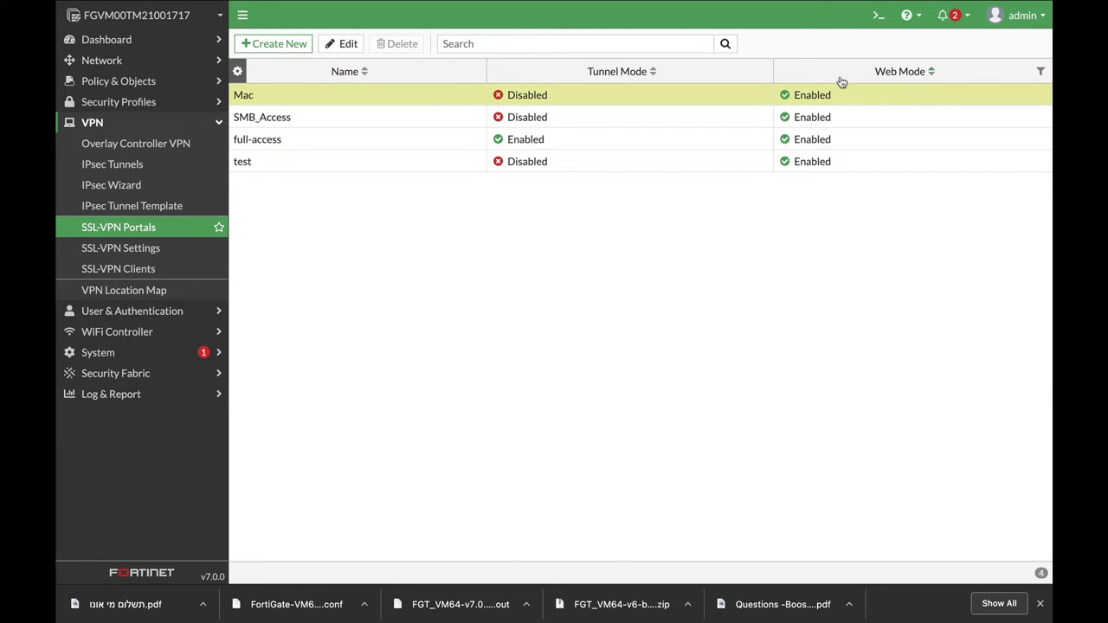
{"action": "left_click", "coordinate": [142, 250]}
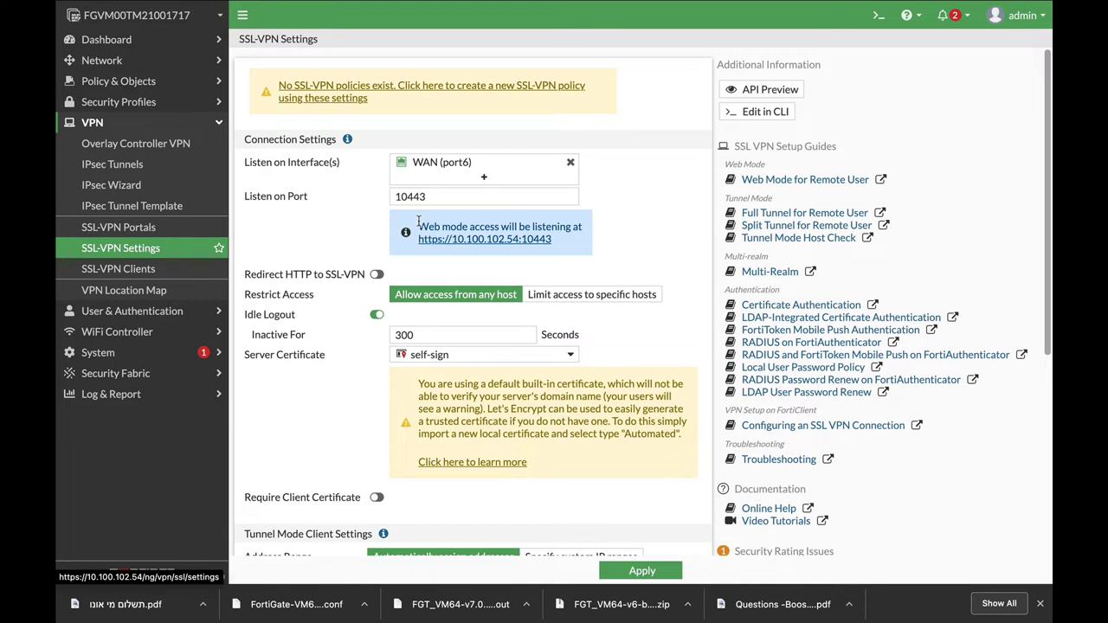
{"action": "mouse_move", "coordinate": [439, 168]}
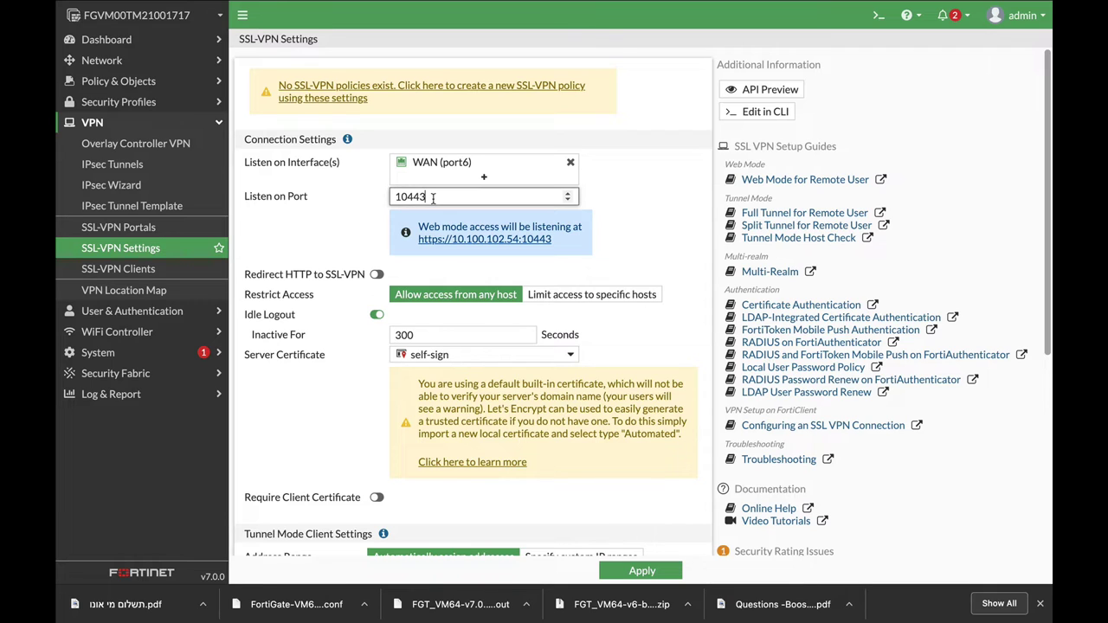
{"action": "left_click_drag", "start_coordinate": [431, 198], "coordinate": [357, 199]}
{"action": "left_click_drag", "start_coordinate": [410, 238], "coordinate": [556, 239]}
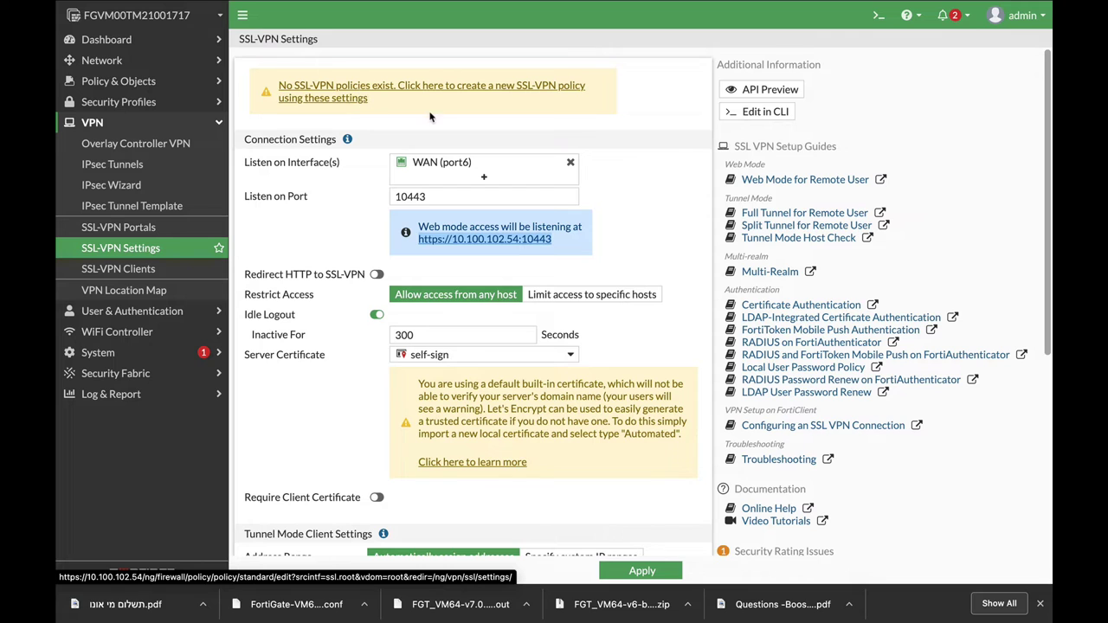
{"action": "scroll", "coordinate": [357, 339], "scroll_direction": "down", "scroll_amount": 4}
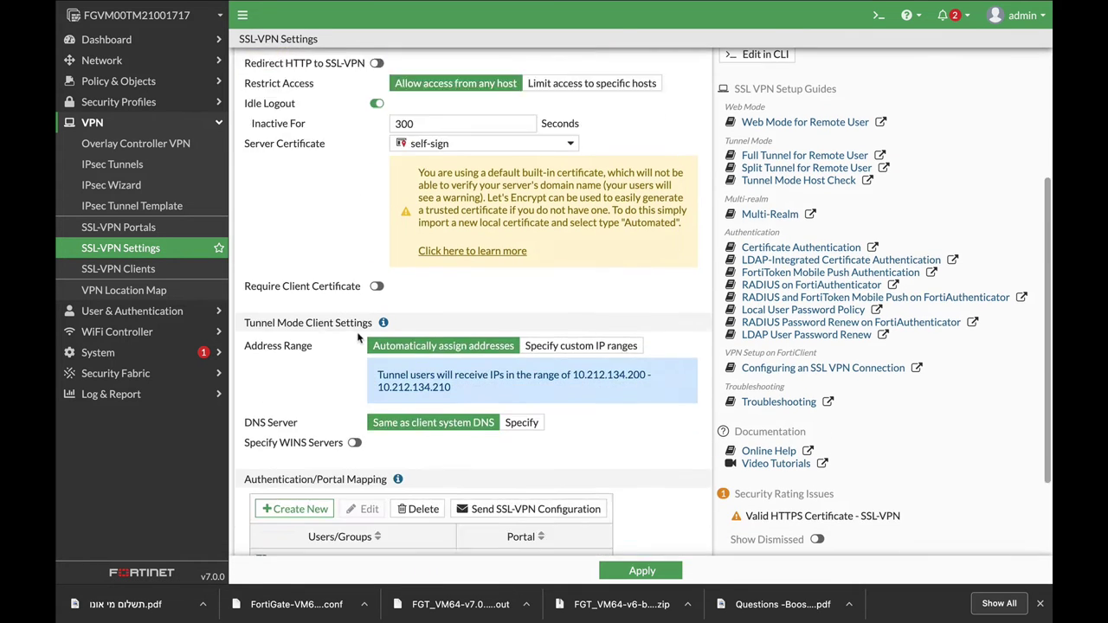
{"action": "scroll", "coordinate": [357, 336], "scroll_direction": "up", "scroll_amount": 2}
{"action": "scroll", "coordinate": [428, 241], "scroll_direction": "up", "scroll_amount": 1}
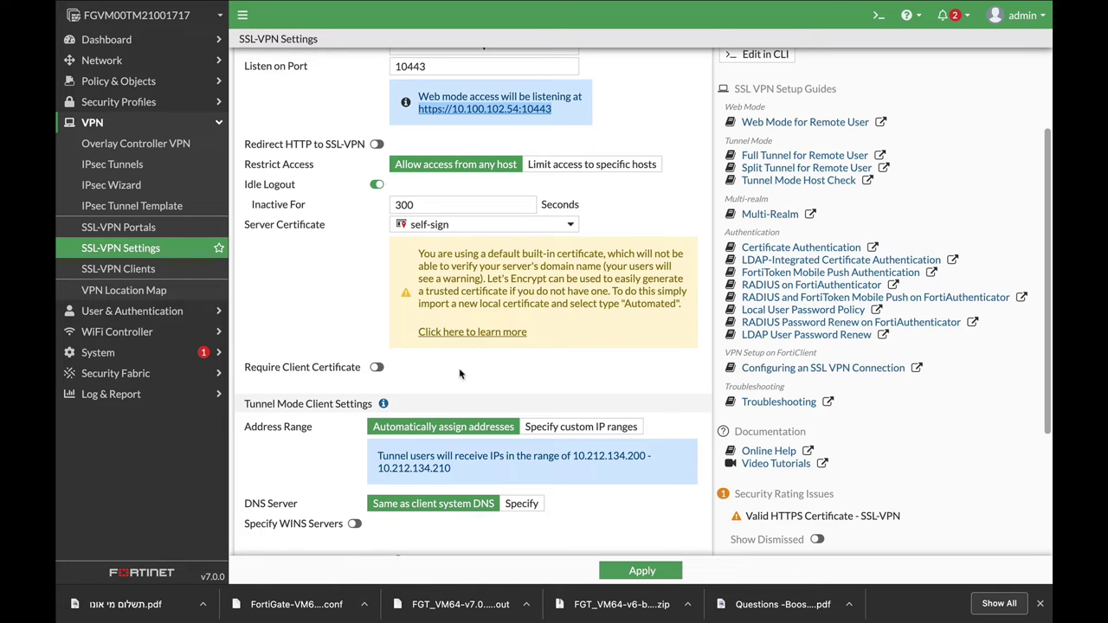
{"action": "scroll", "coordinate": [457, 371], "scroll_direction": "down", "scroll_amount": 1}
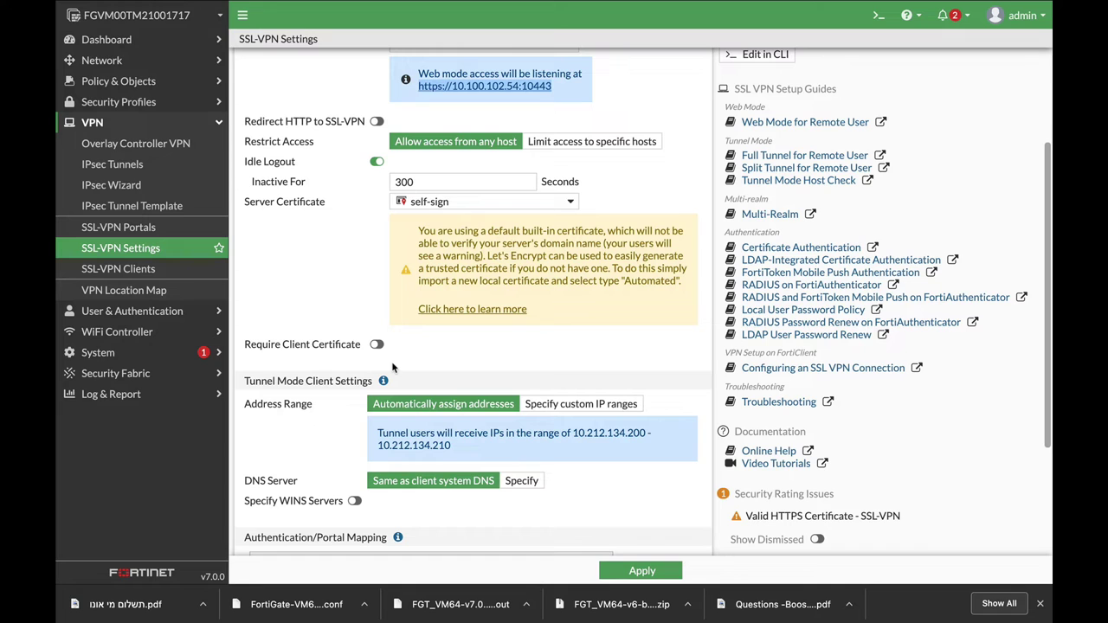
{"action": "scroll", "coordinate": [468, 378], "scroll_direction": "down", "scroll_amount": 5}
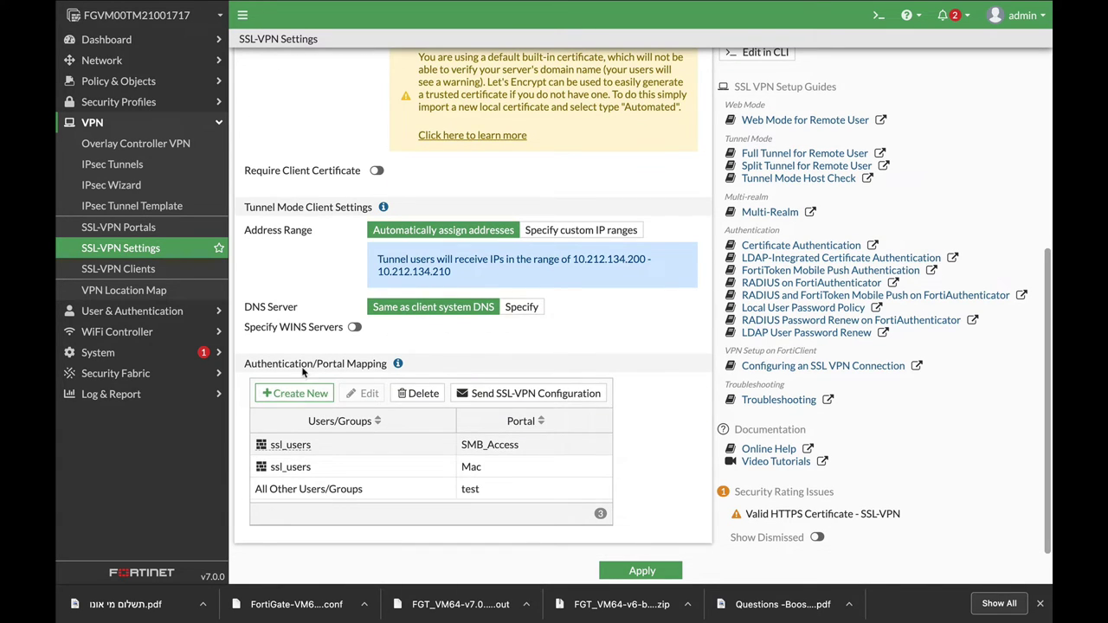
Delete the authentication/portal mapping of ssl_users to the SMB_Access portal, then apply the SSL-VPN settings.
{"action": "left_click", "coordinate": [307, 445]}
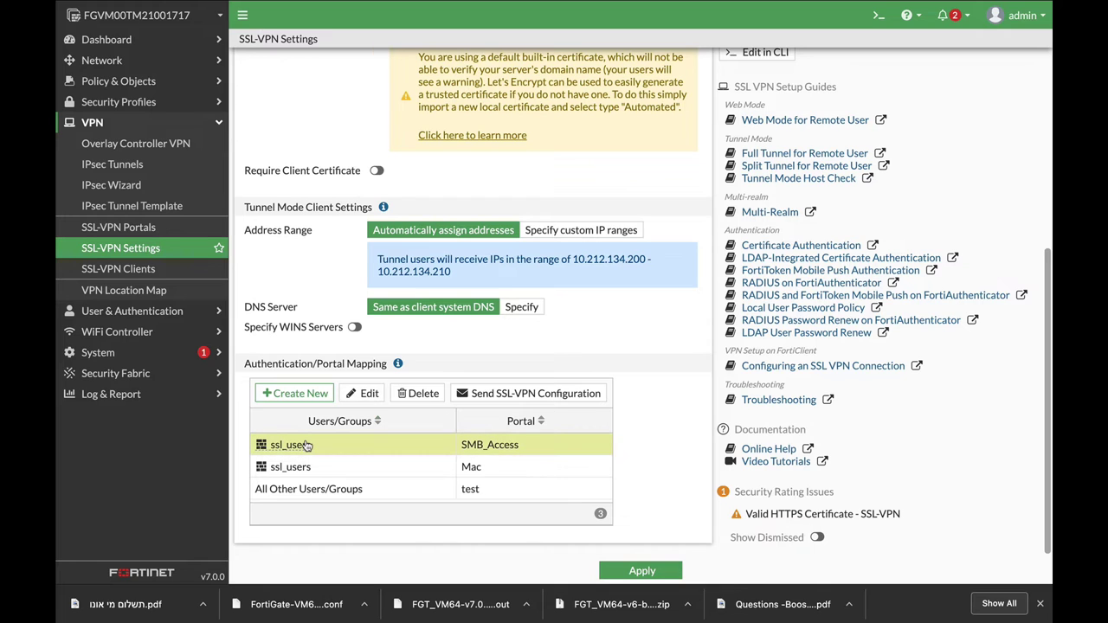
{"action": "mouse_move", "coordinate": [307, 444]}
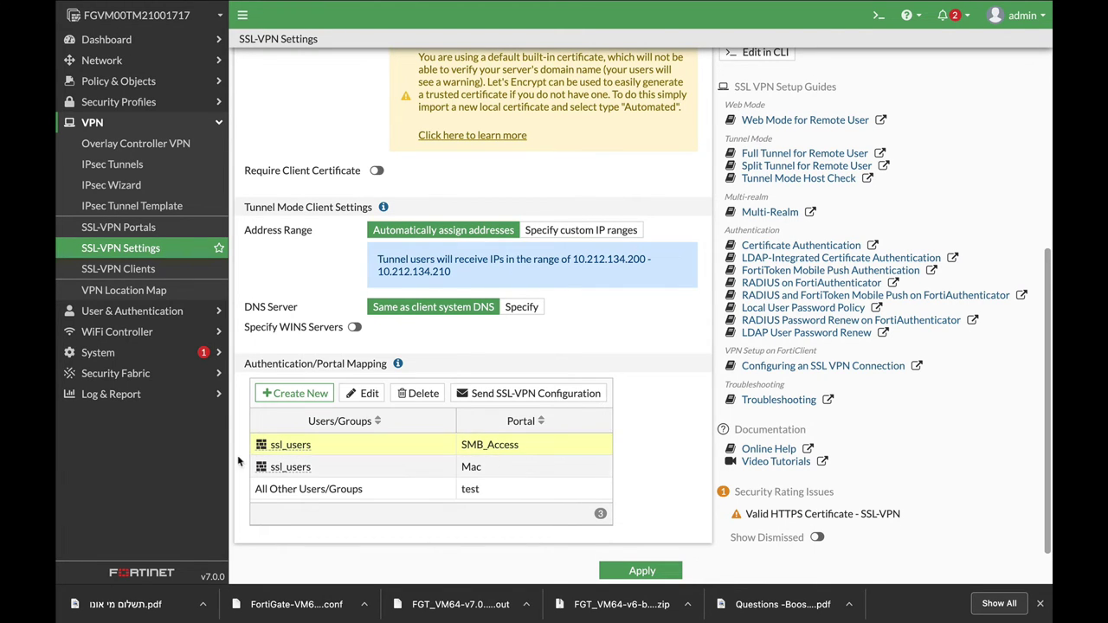
{"action": "left_click", "coordinate": [278, 466]}
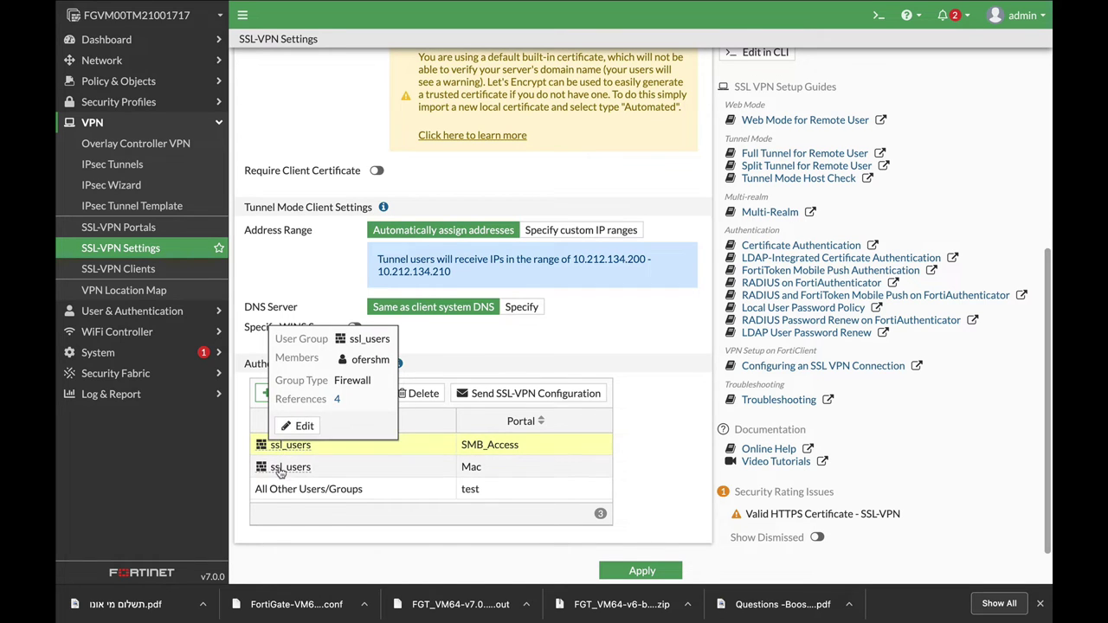
{"action": "left_click", "coordinate": [489, 452]}
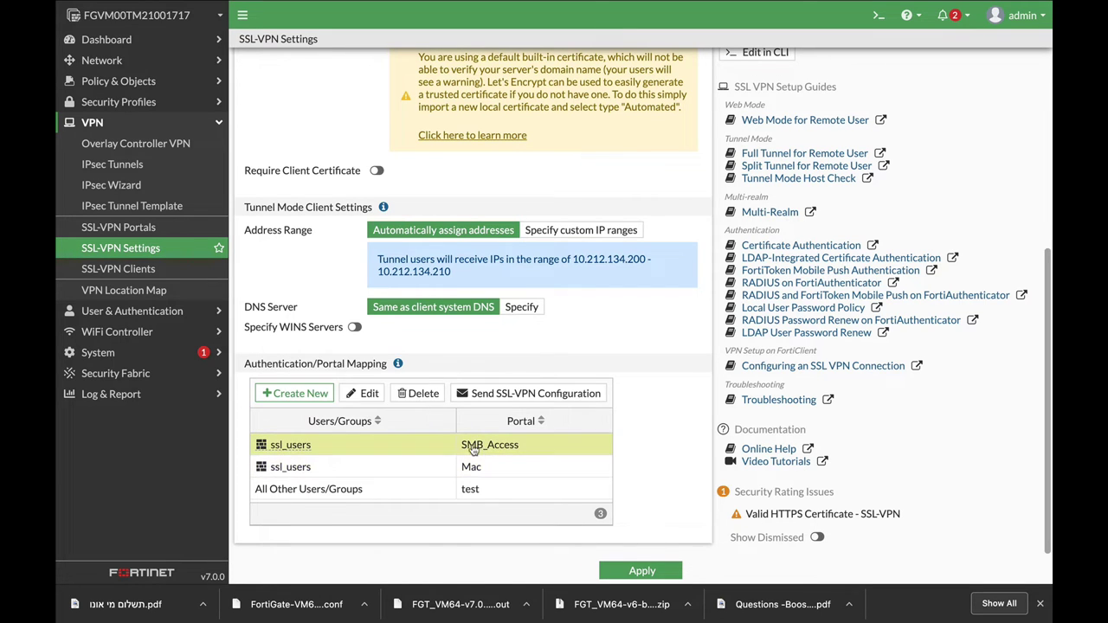
{"action": "left_click", "coordinate": [419, 394]}
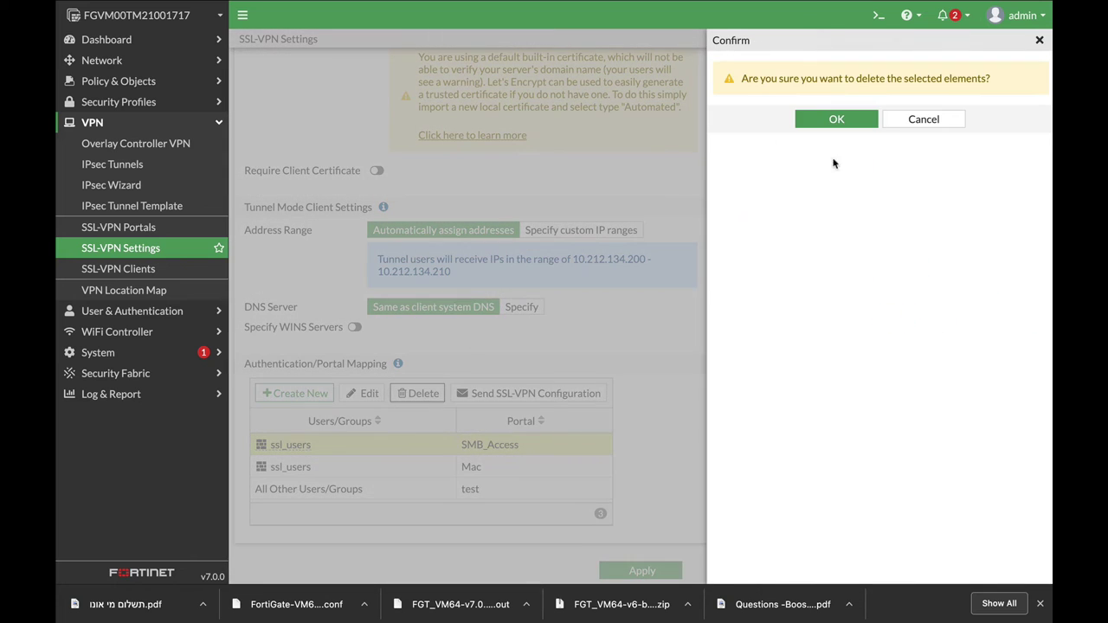
{"action": "left_click", "coordinate": [843, 116]}
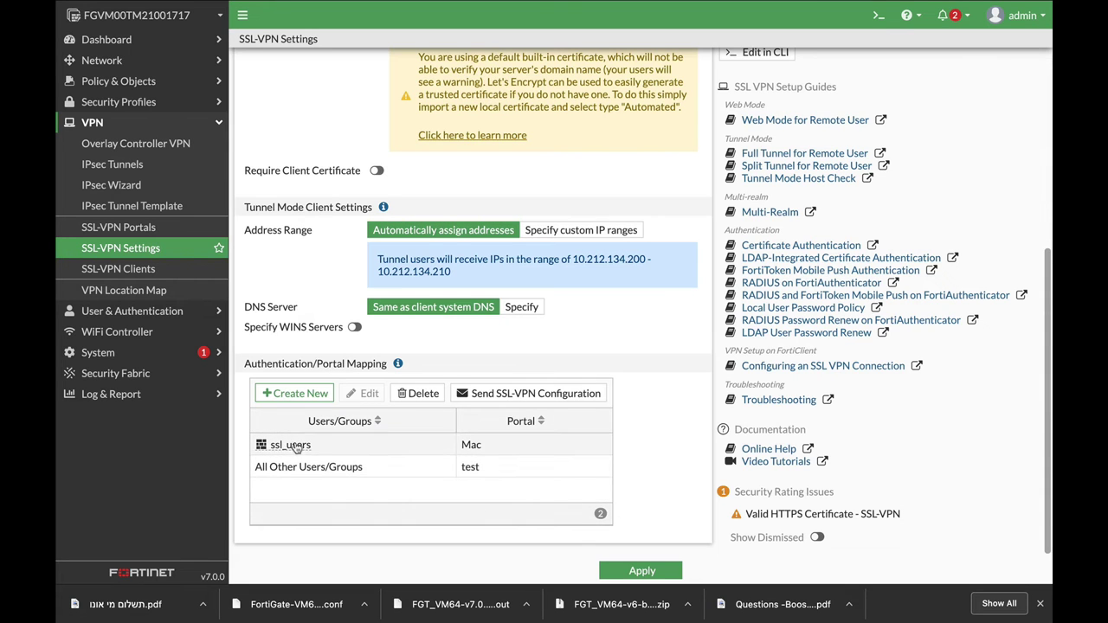
{"action": "left_click", "coordinate": [298, 446]}
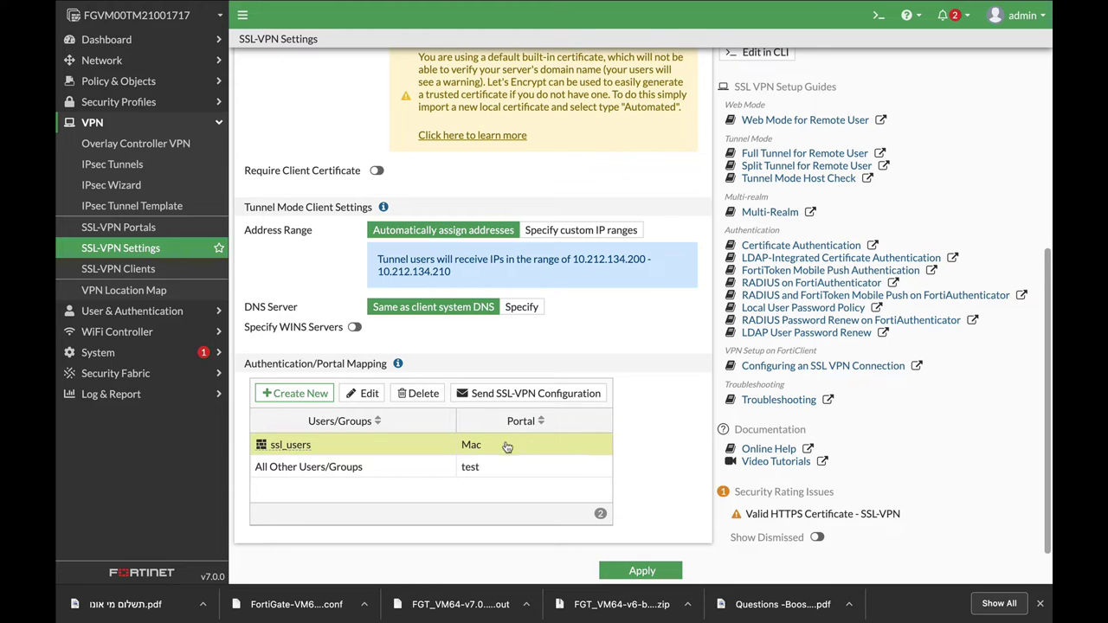
{"action": "left_click", "coordinate": [640, 572]}
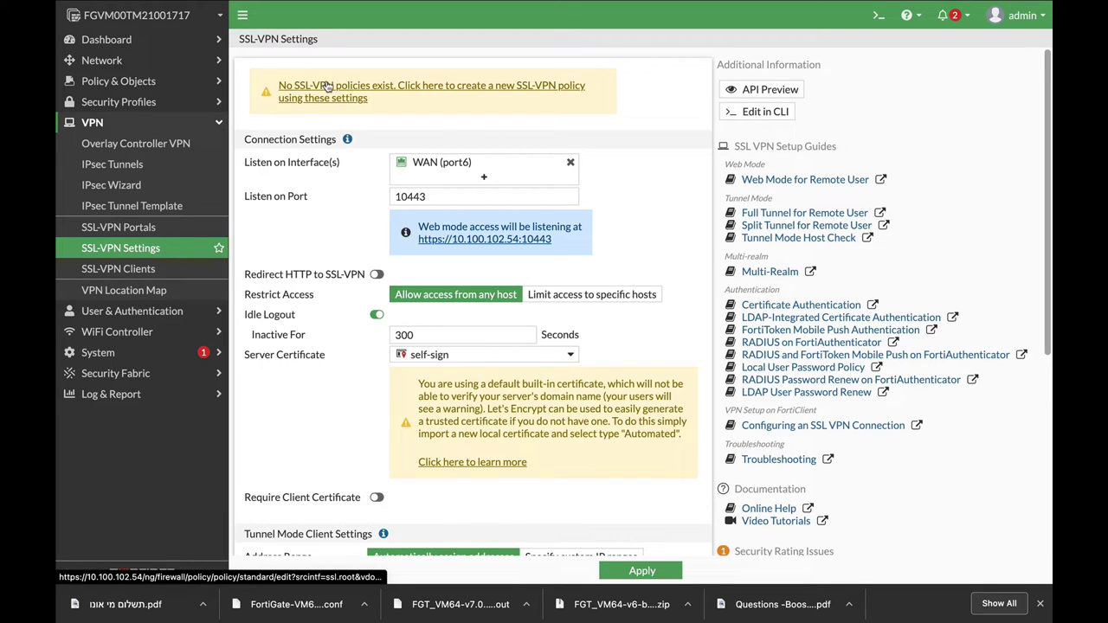
Open the CLI console and enter the configuration of the Mac portal with "config vpn ssl web portal" and "edit Mac".
{"action": "left_click", "coordinate": [877, 14]}
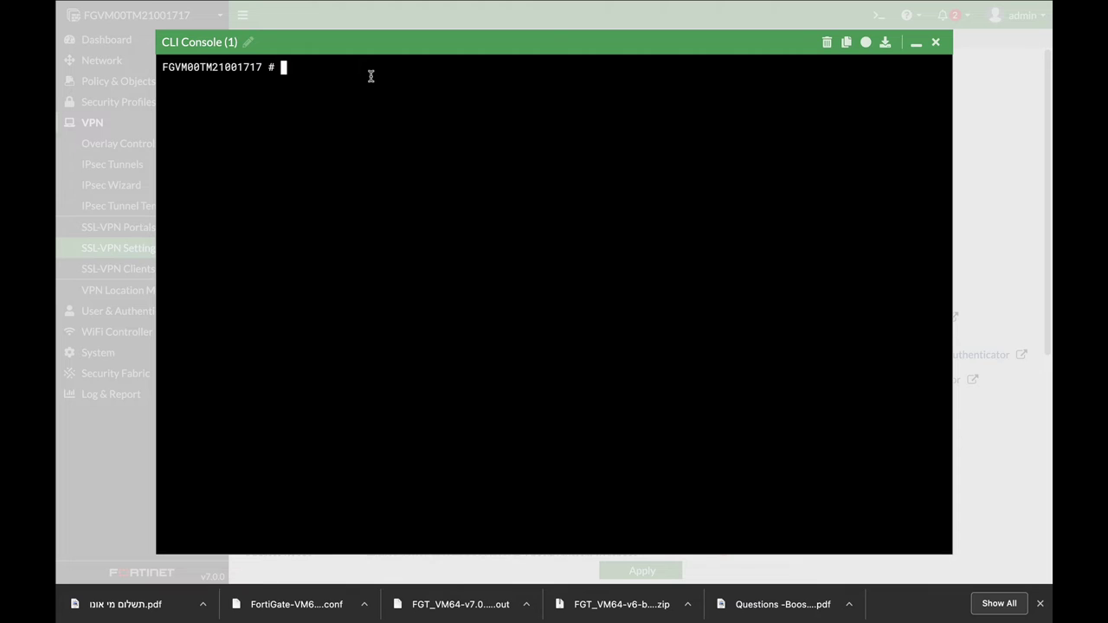
{"action": "type", "text": "config vpn ssl web"}
{"action": "type", "text": "portal"}
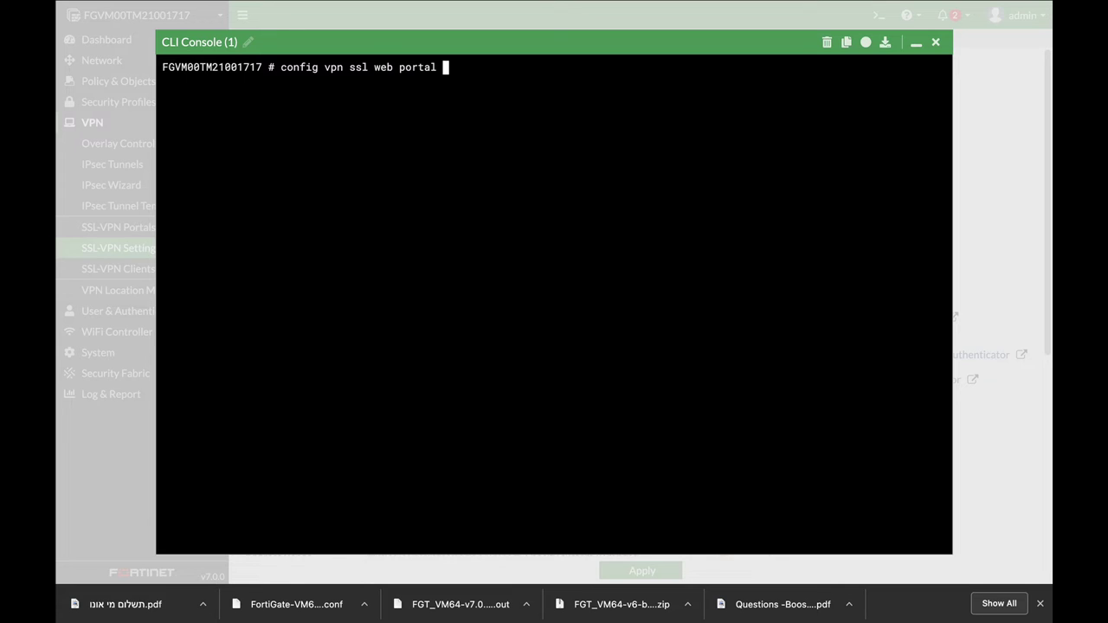
{"action": "key", "text": "Return"}
{"action": "type", "text": "edit Mac"}
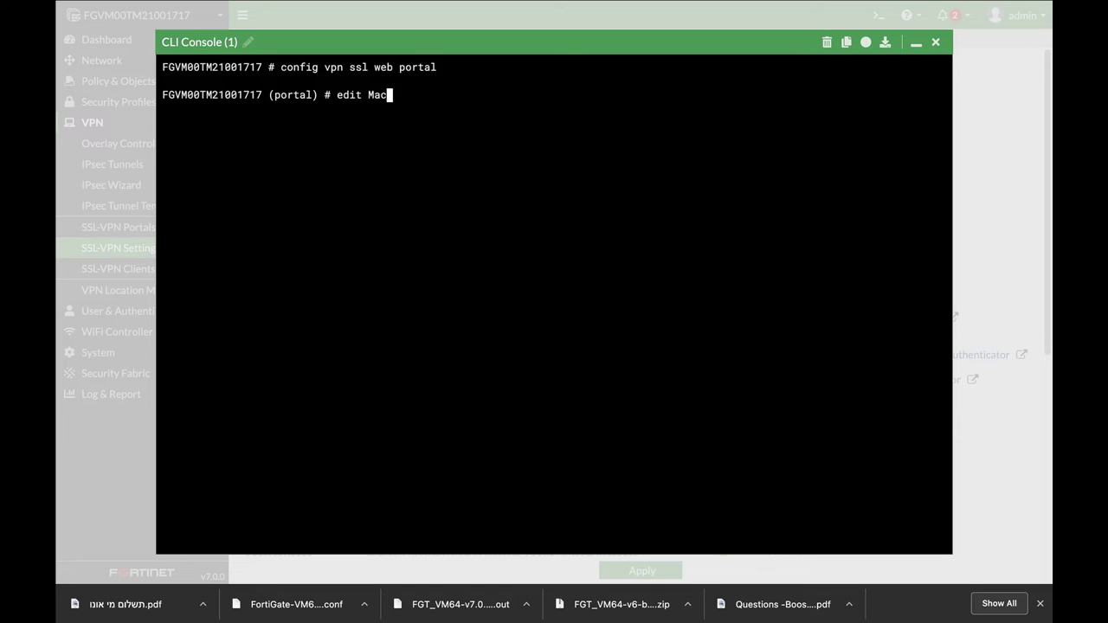
{"action": "key", "text": "Return"}
Set the Mac portal's smb-min-version to smbv2.
{"action": "type", "text": "s"}
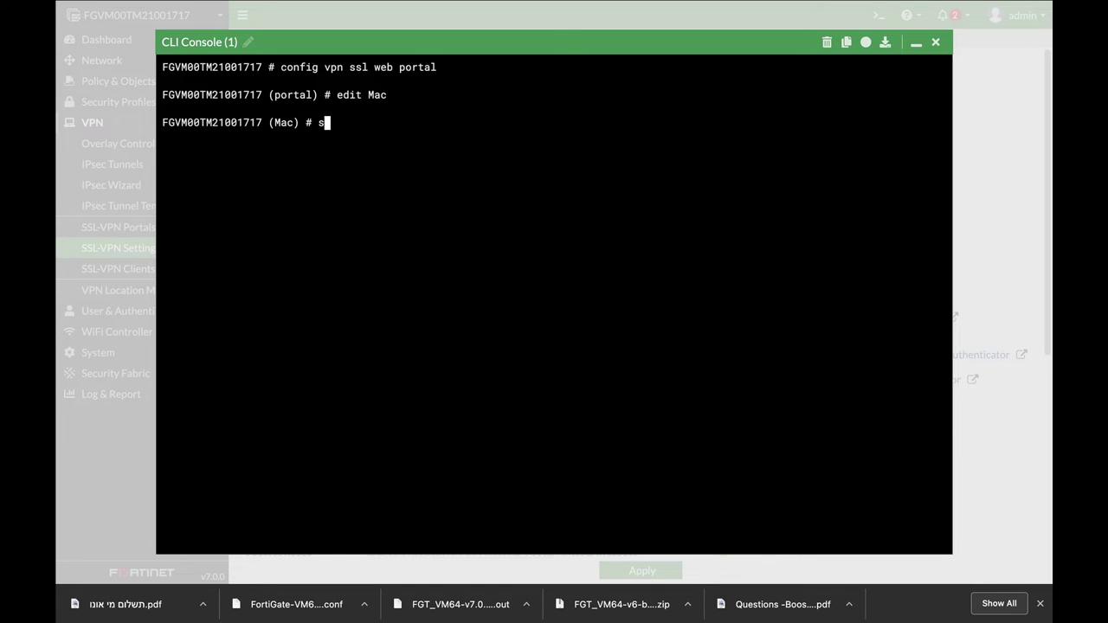
{"action": "type", "text": "et sm"}
{"action": "key", "text": "Tab"}
{"action": "key", "text": "Tab"}
{"action": "type", "text": "smbv2"}
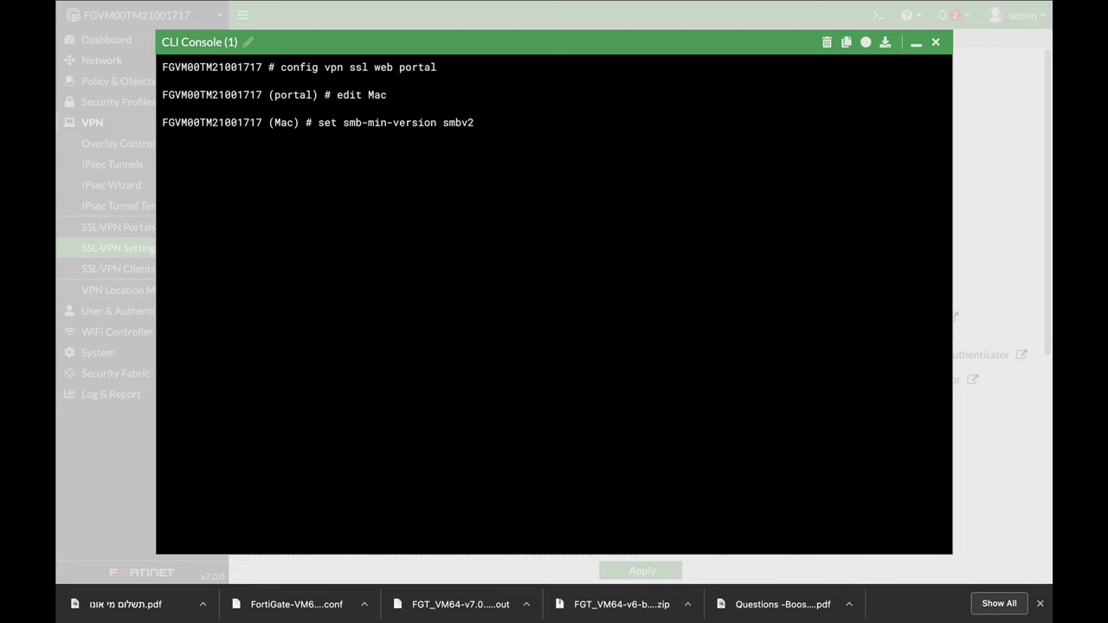
{"action": "key", "text": "Return"}
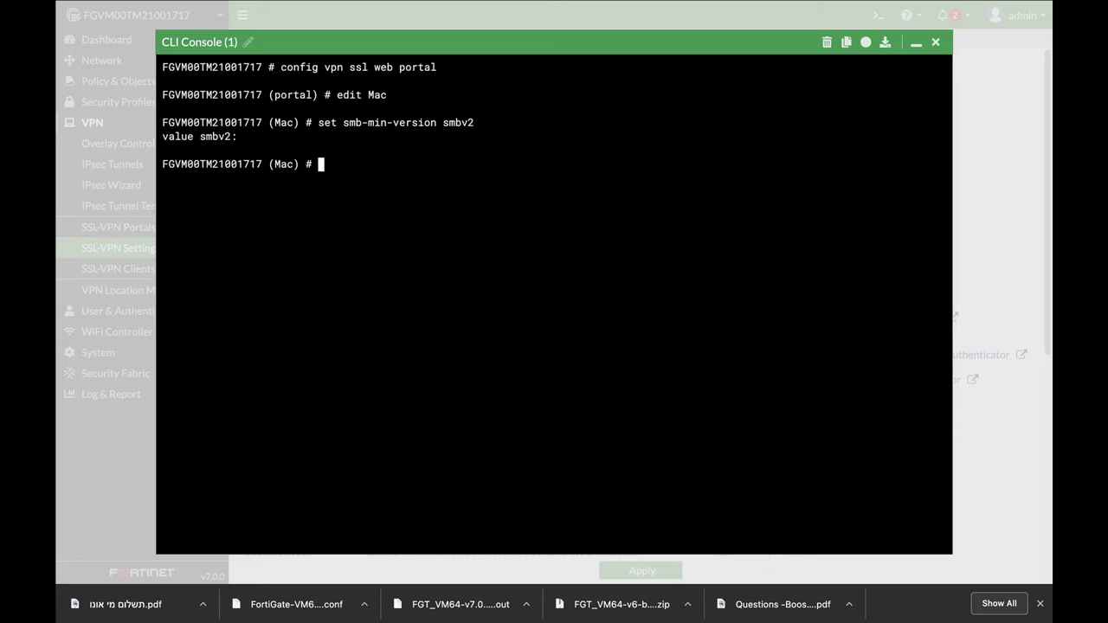
Set the Mac portal's smb-max-version to smbv3.
{"action": "type", "text": "set sm"}
{"action": "key", "text": "Tab"}
{"action": "key", "text": "Tab"}
{"action": "key", "text": "Tab"}
{"action": "key", "text": "Tab"}
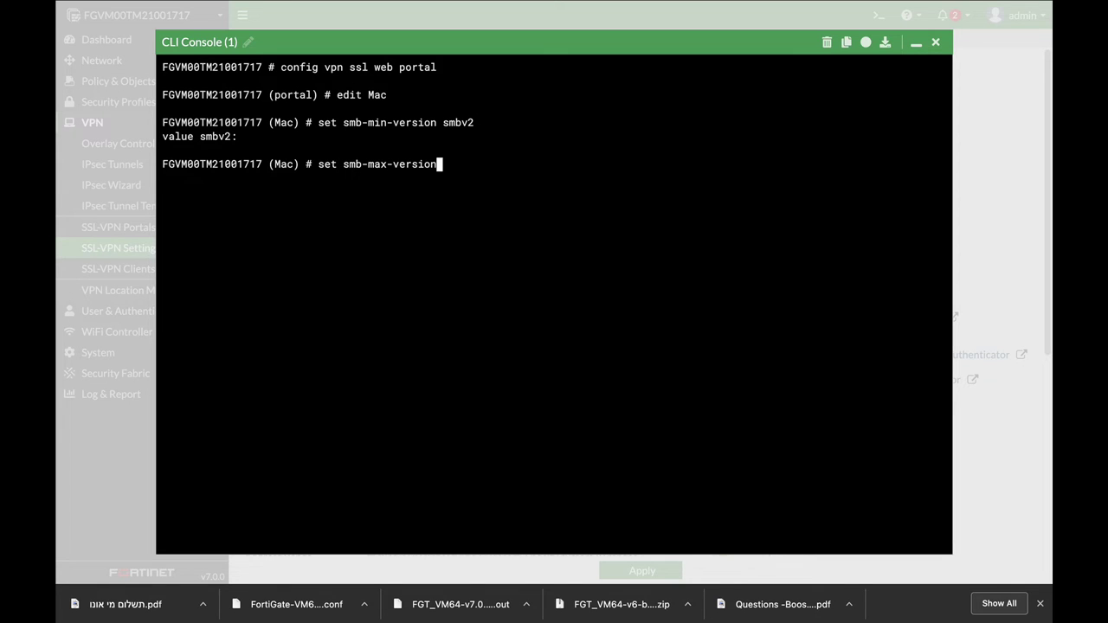
{"action": "key", "text": "Tab"}
{"action": "key", "text": "Return"}
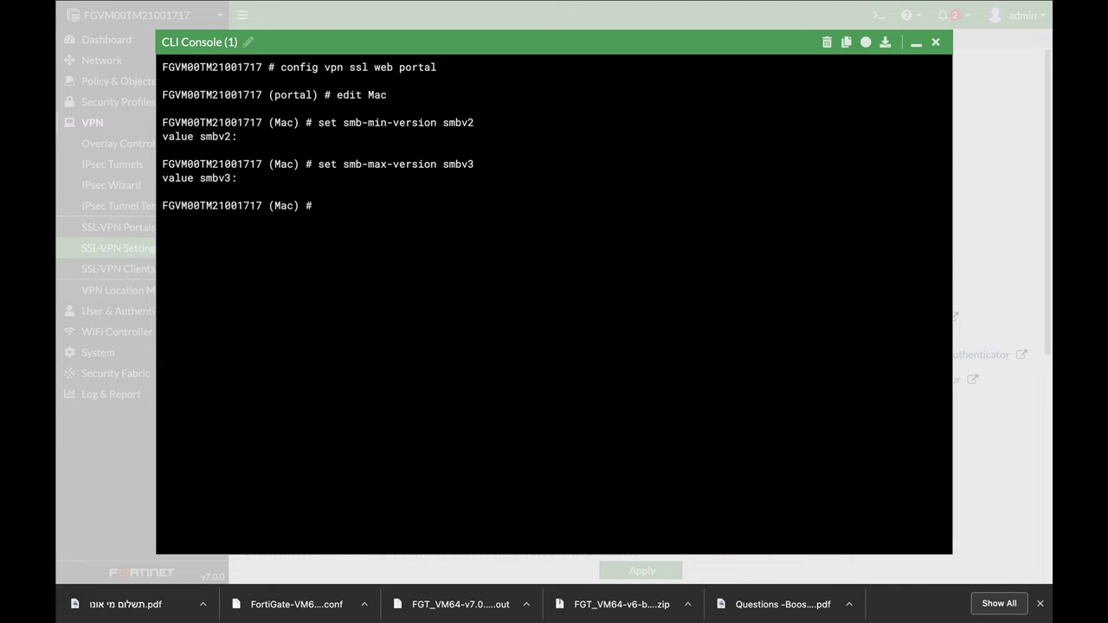
Save the portal configuration with "next" and "end", then close the CLI console.
{"action": "type", "text": "next"}
{"action": "key", "text": "Return"}
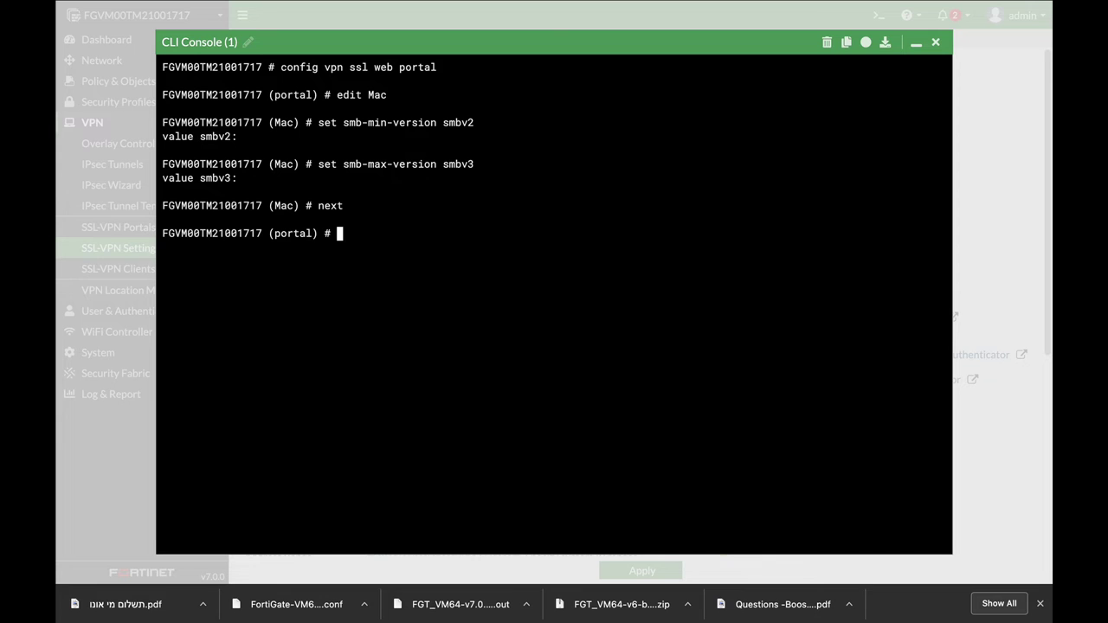
{"action": "type", "text": "end"}
{"action": "key", "text": "Return"}
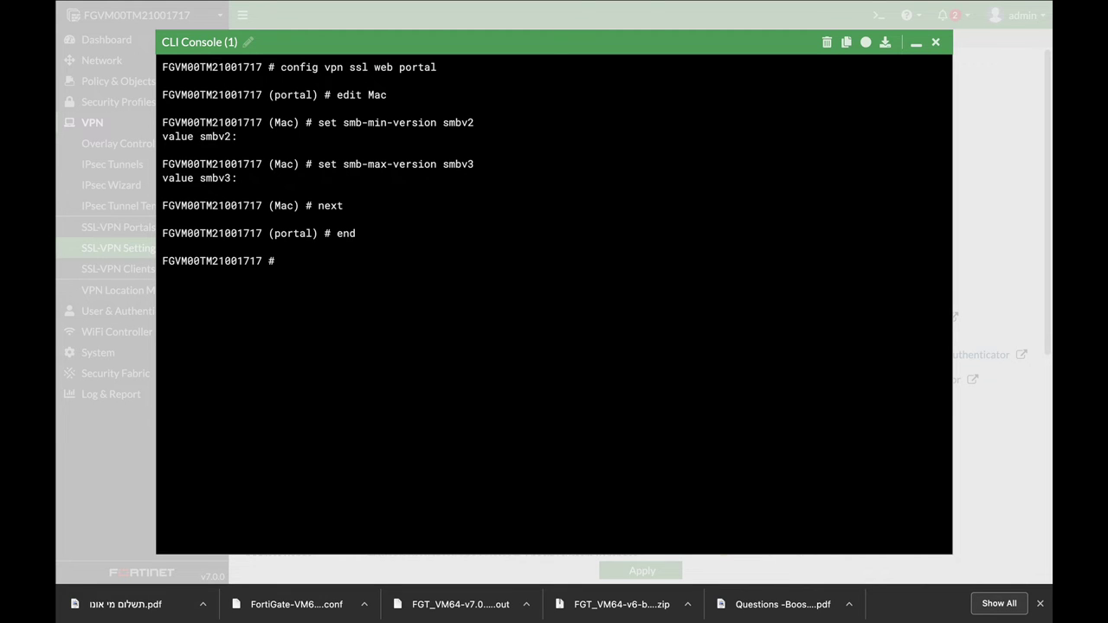
{"action": "left_click", "coordinate": [935, 43]}
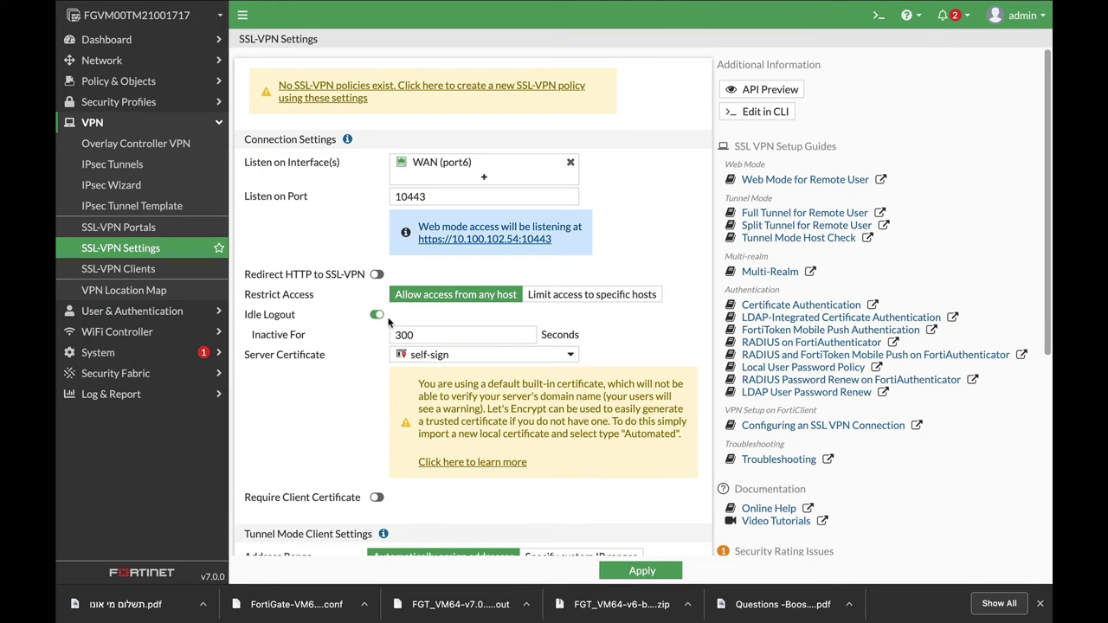
{"action": "left_click", "coordinate": [150, 227]}
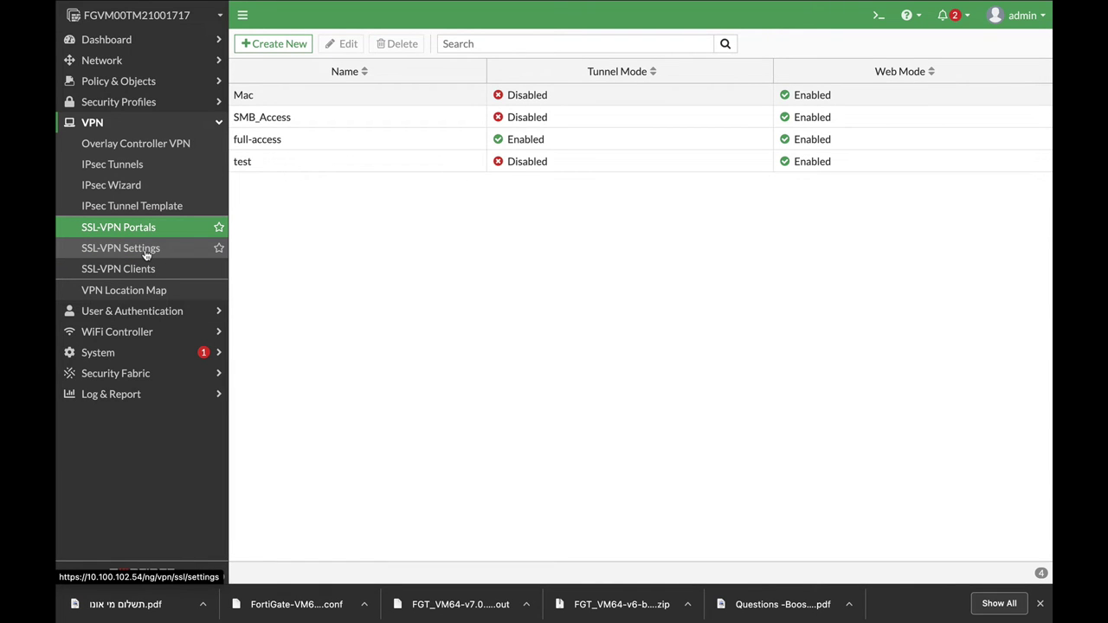
{"action": "left_click", "coordinate": [146, 251]}
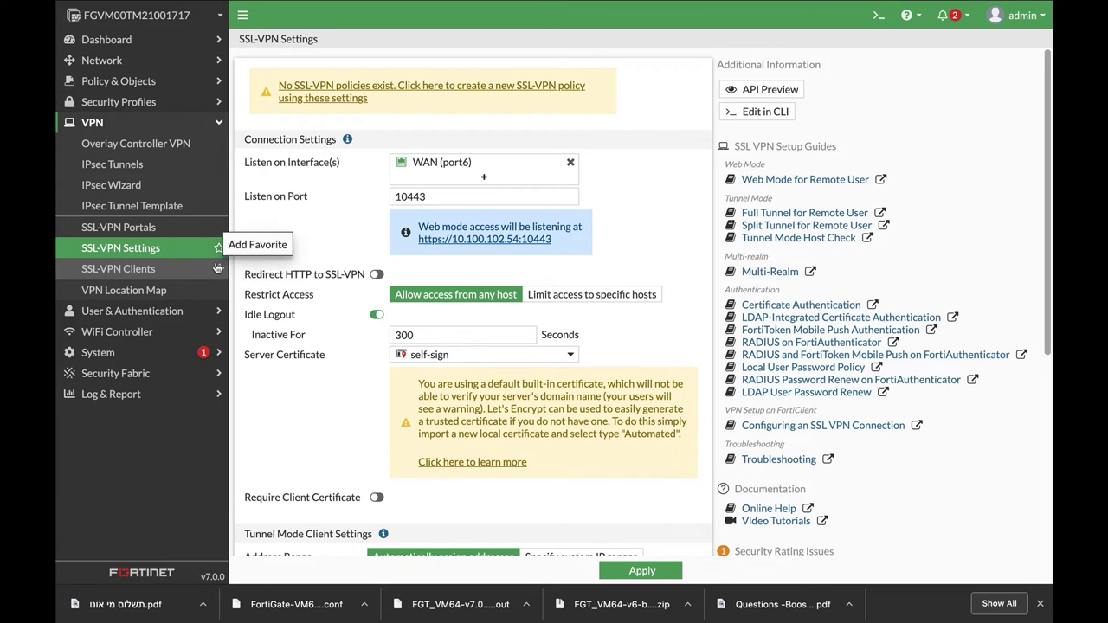
Create a new firewall policy and name it To_mac.
{"action": "left_click", "coordinate": [128, 84]}
{"action": "left_click", "coordinate": [123, 101]}
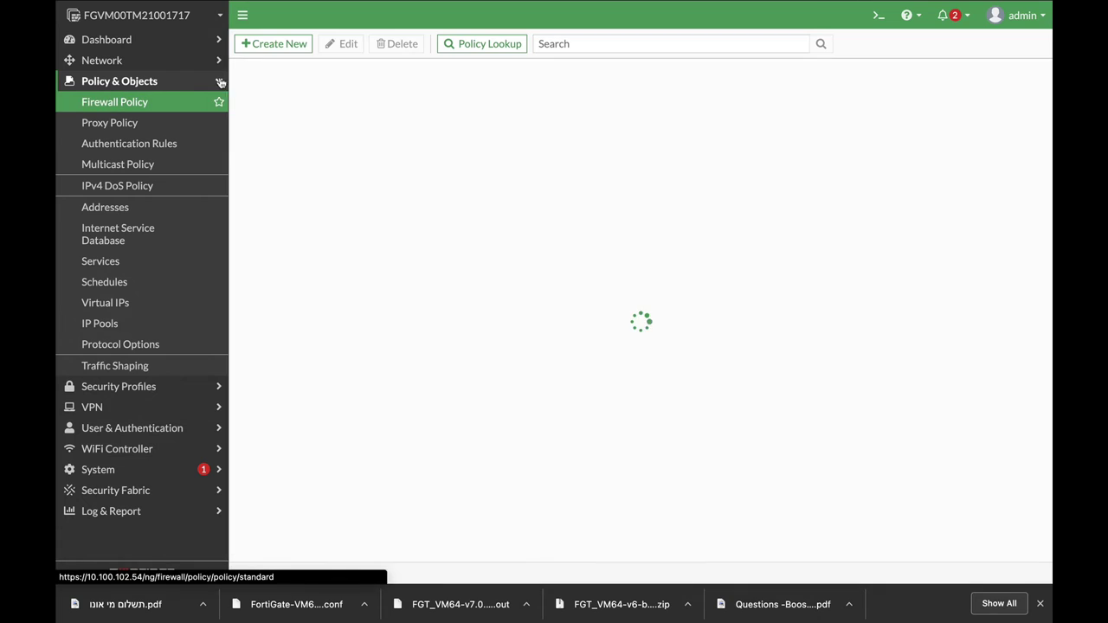
{"action": "left_click", "coordinate": [289, 44]}
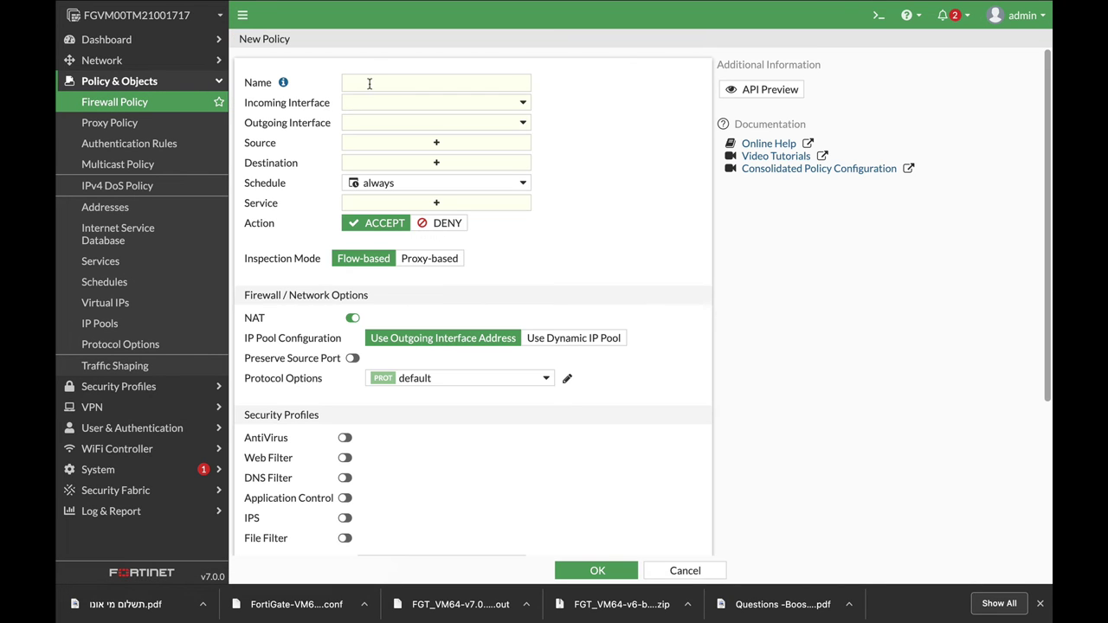
{"action": "left_click", "coordinate": [370, 75]}
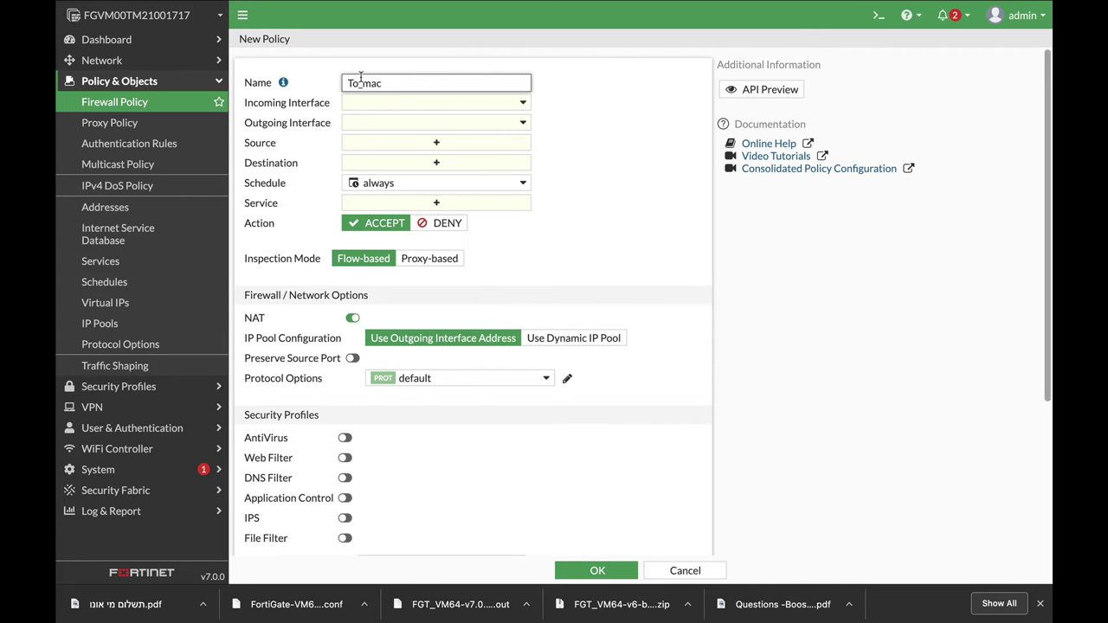
Set the policy's incoming interface to the SSL-VPN tunnel interface (ssl.root) and its outgoing interface to WAN (port6).
{"action": "left_click", "coordinate": [378, 105]}
{"action": "scroll", "coordinate": [435, 275], "scroll_direction": "down", "scroll_amount": 2}
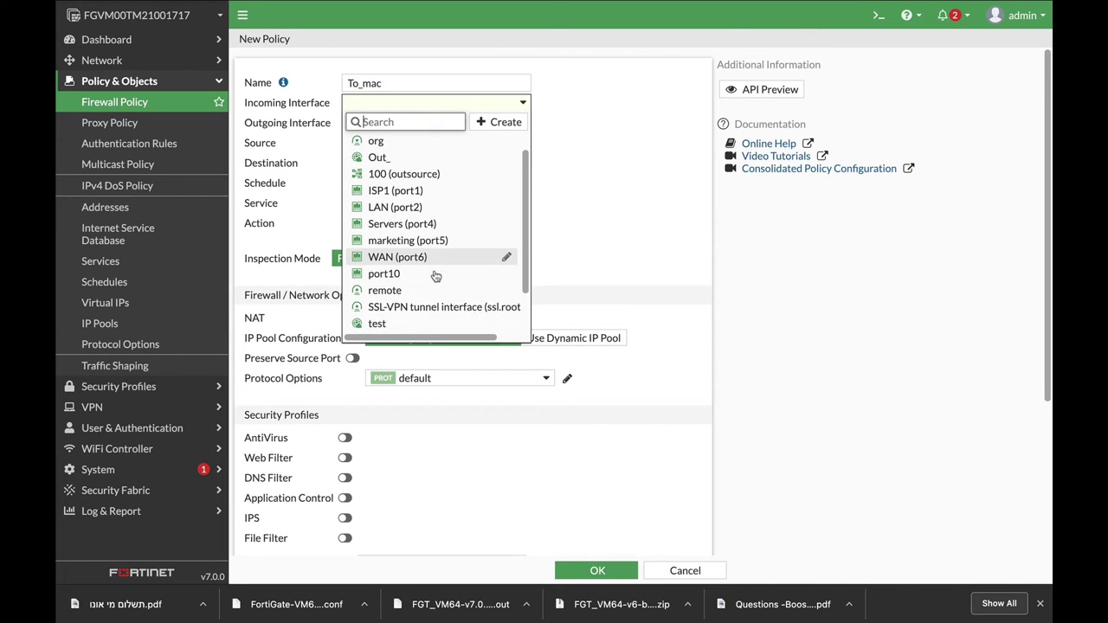
{"action": "scroll", "coordinate": [429, 274], "scroll_direction": "down", "scroll_amount": 1}
{"action": "left_click", "coordinate": [417, 260]}
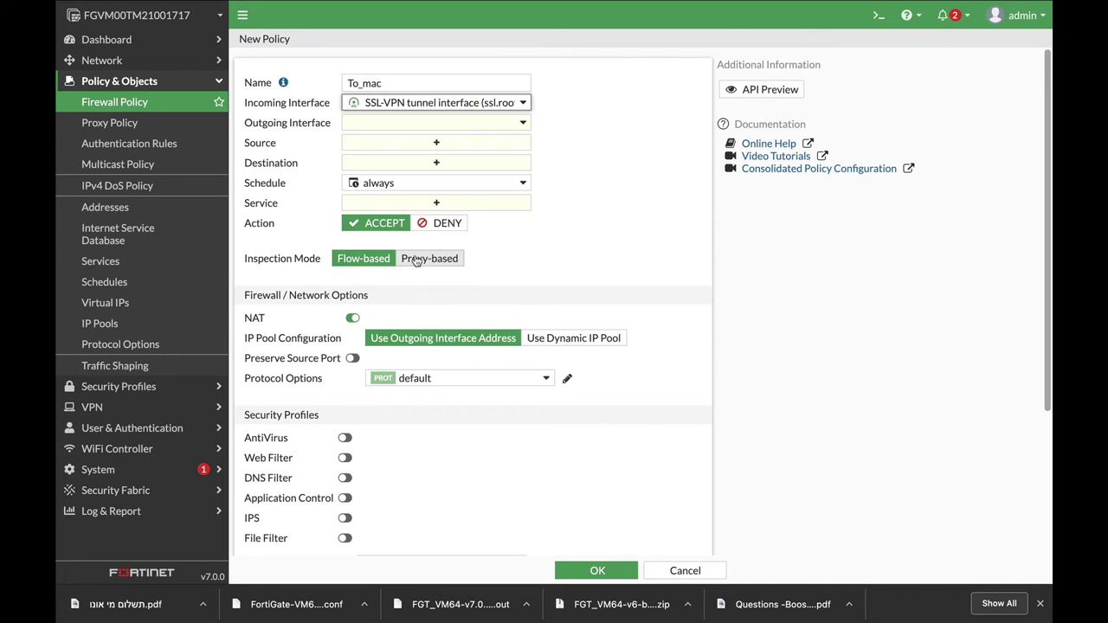
{"action": "left_click", "coordinate": [386, 126]}
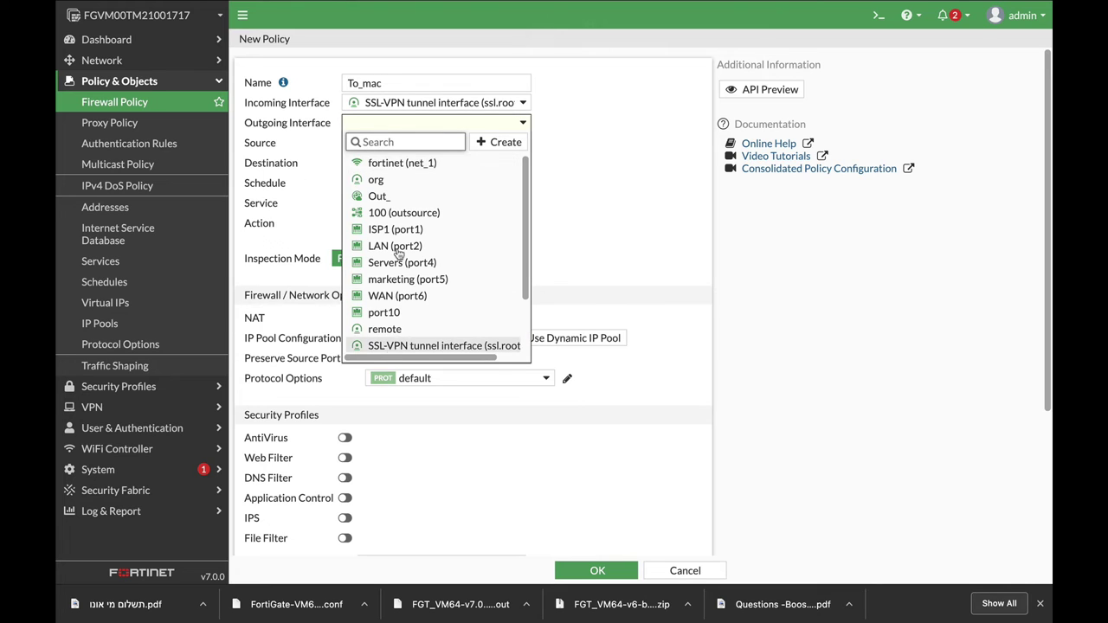
{"action": "left_click", "coordinate": [392, 297]}
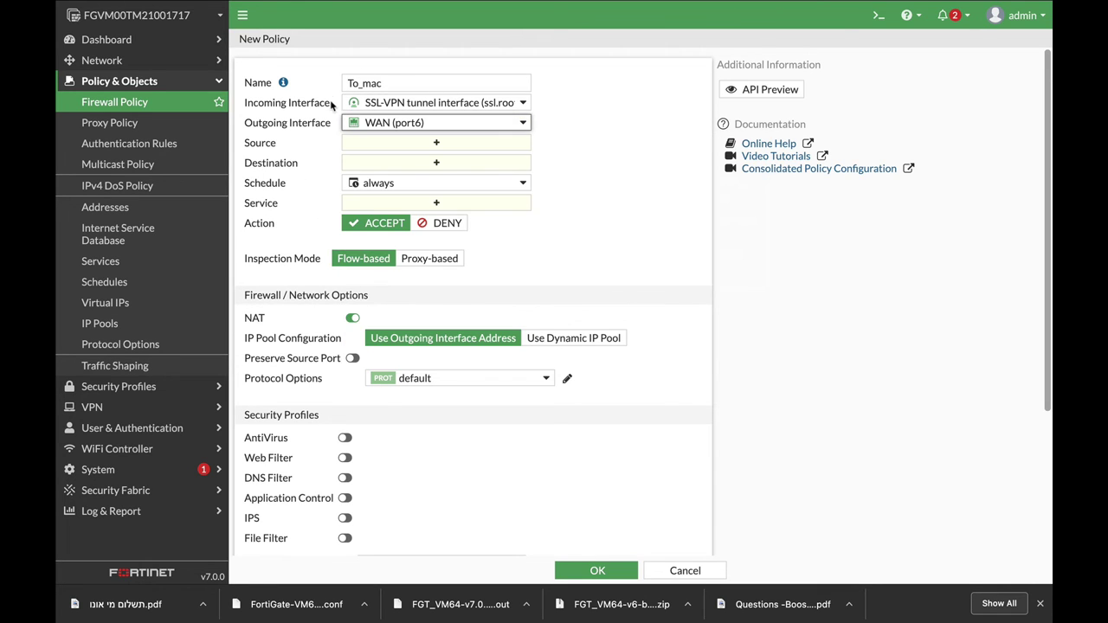
{"action": "left_click", "coordinate": [433, 123]}
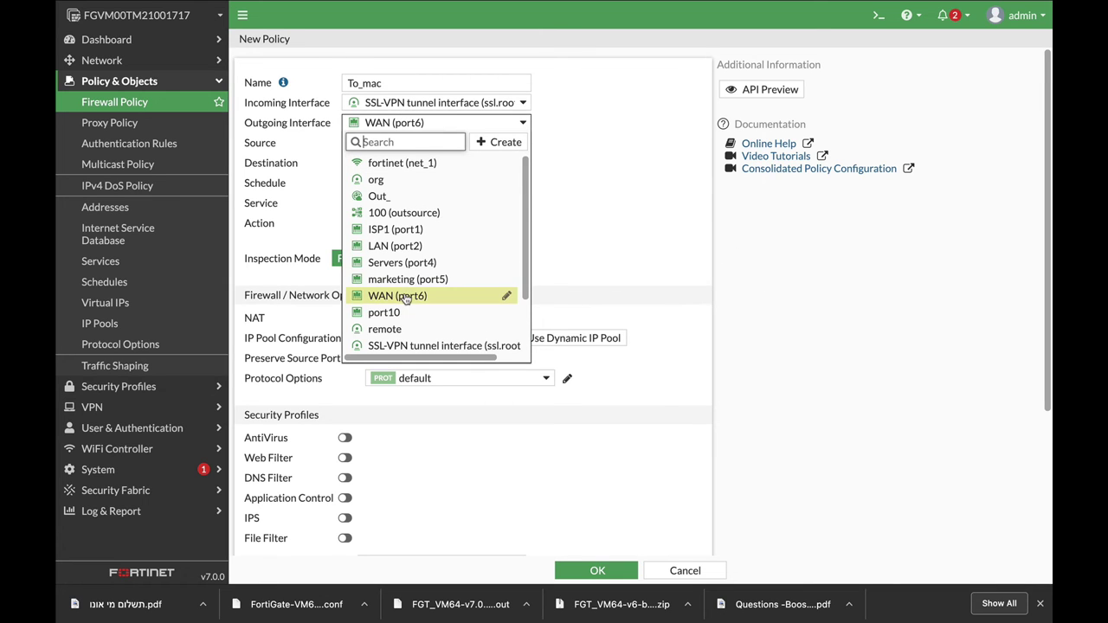